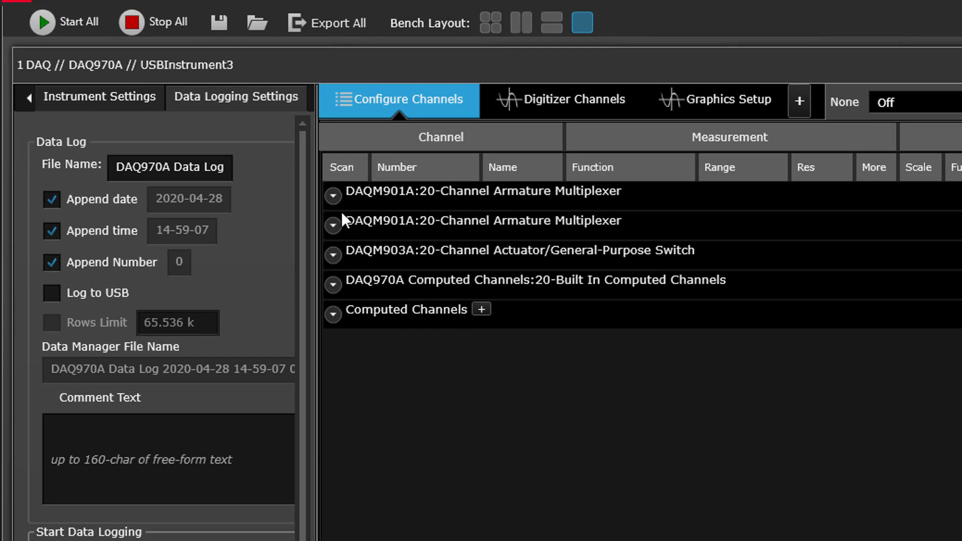
Step: Look over the channel list of the first DAQM901A multiplexer and the instrument settings
left_click(333, 194)
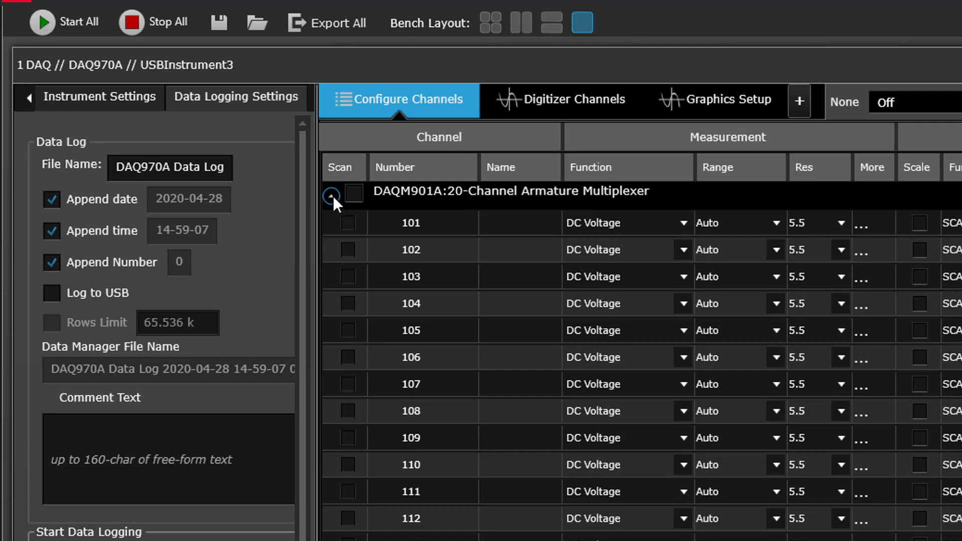
left_click(331, 195)
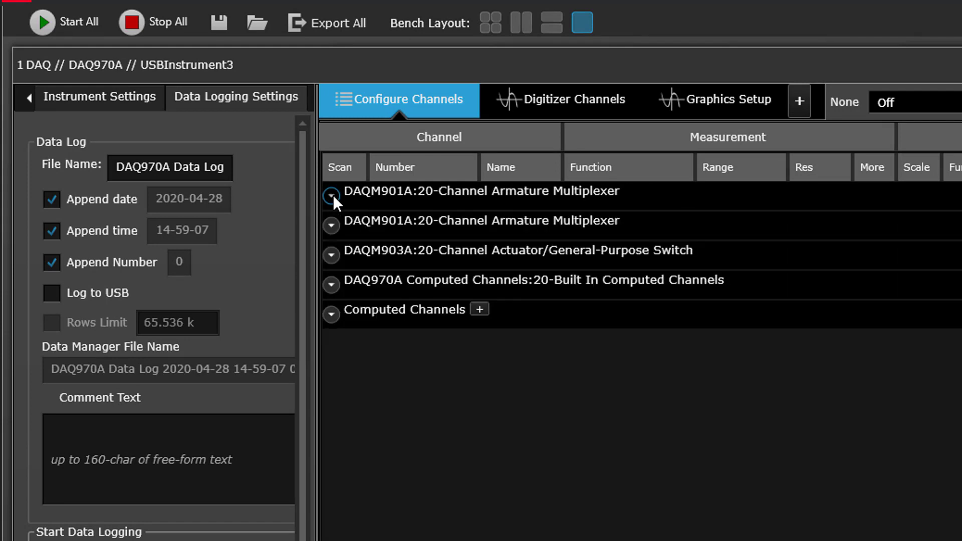
left_click(114, 97)
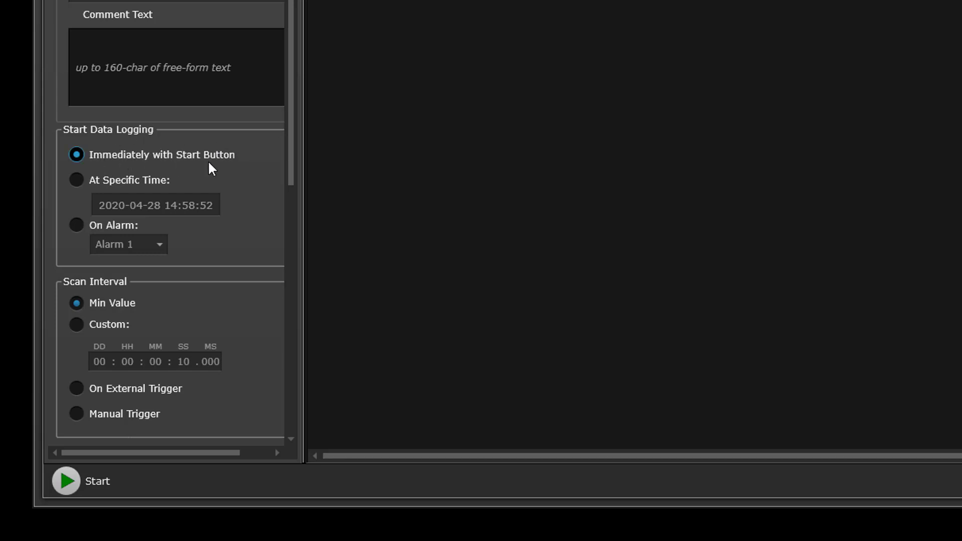
Step: Set a custom scan interval of 1 second and have data logging stop immediately with the Stop button
left_click(80, 324)
mouse_move(164, 381)
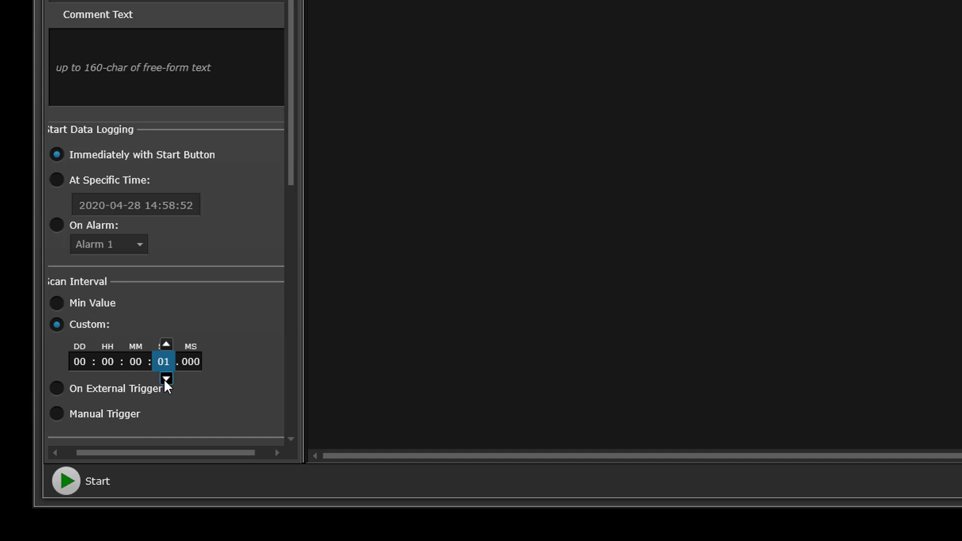
left_click(290, 403)
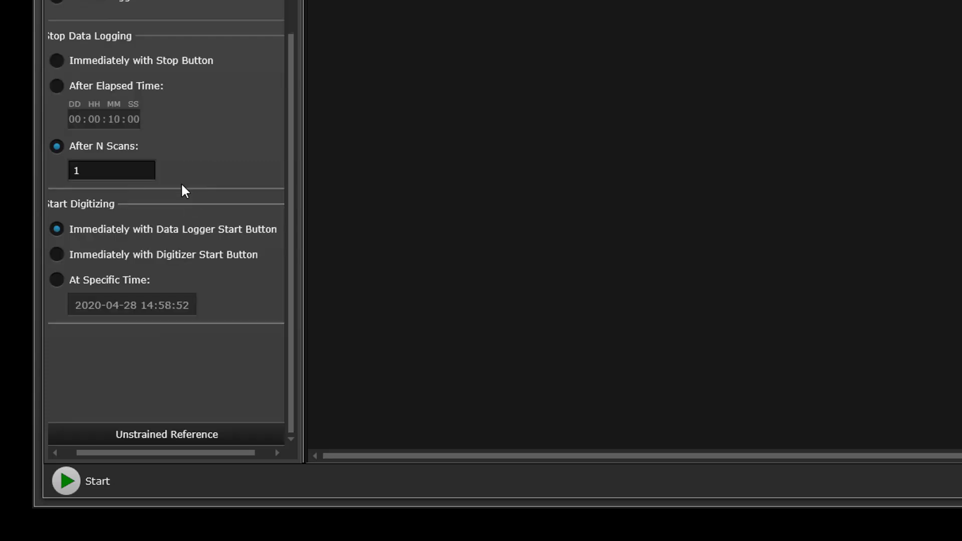
left_click(57, 61)
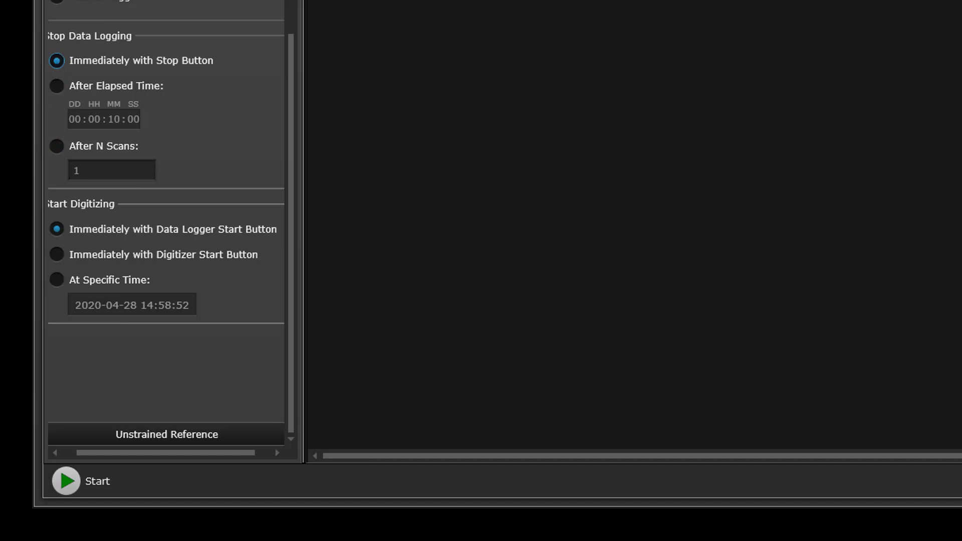
Step: Enable channels 101, 102 and 103 of the first DAQM901A multiplexer for scanning
left_click(291, 5)
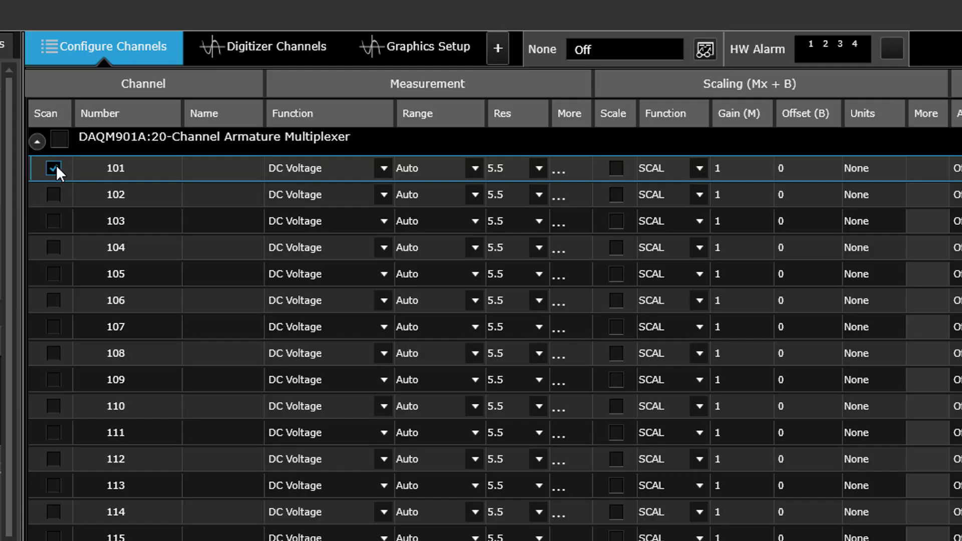
left_click(49, 198)
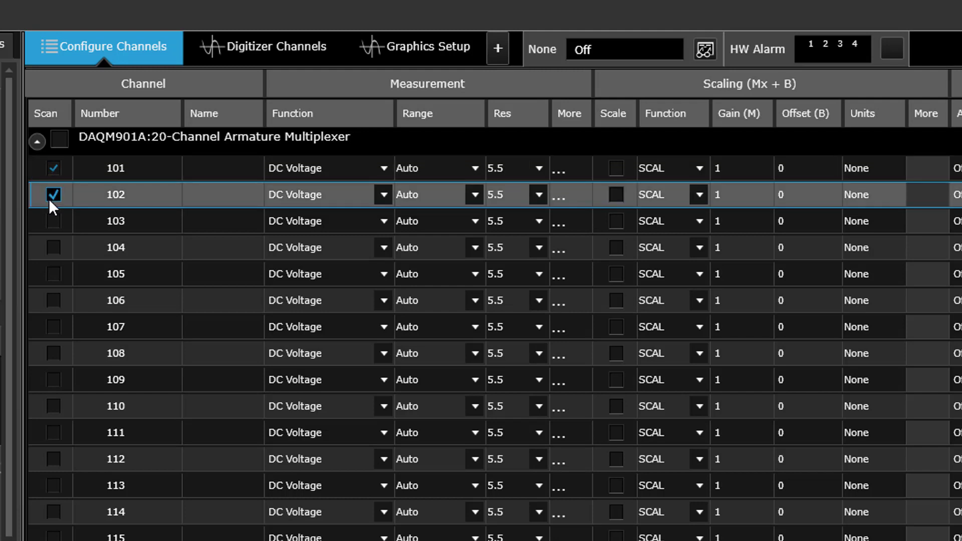
left_click(54, 218)
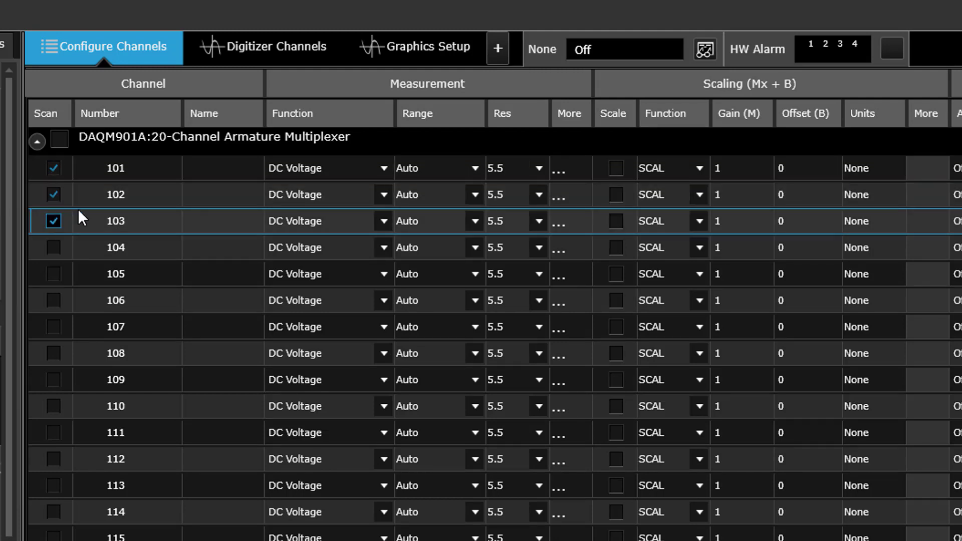
Step: Name channels 101, 102 and 103 Vb, Ve and Vc, and enable channel 104 for scanning
left_click(207, 159)
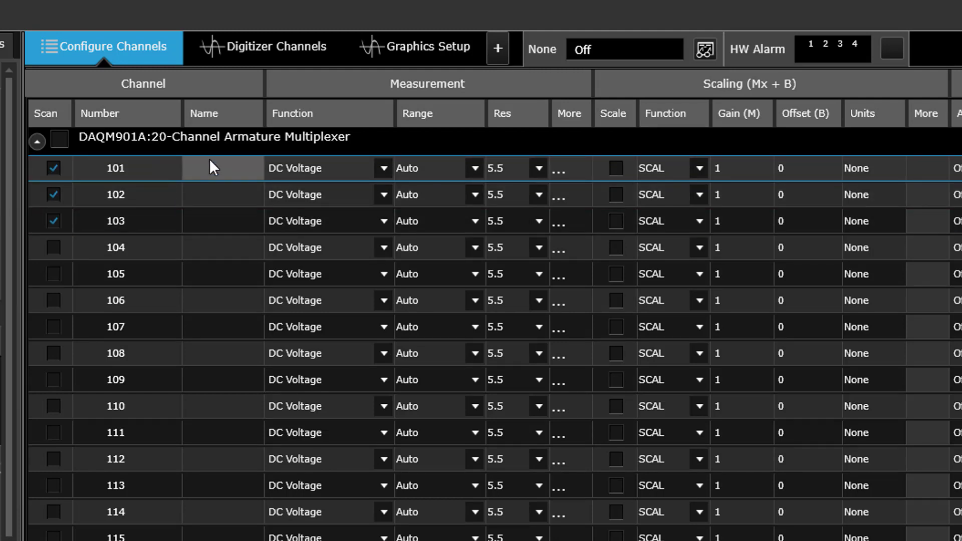
type("Vb")
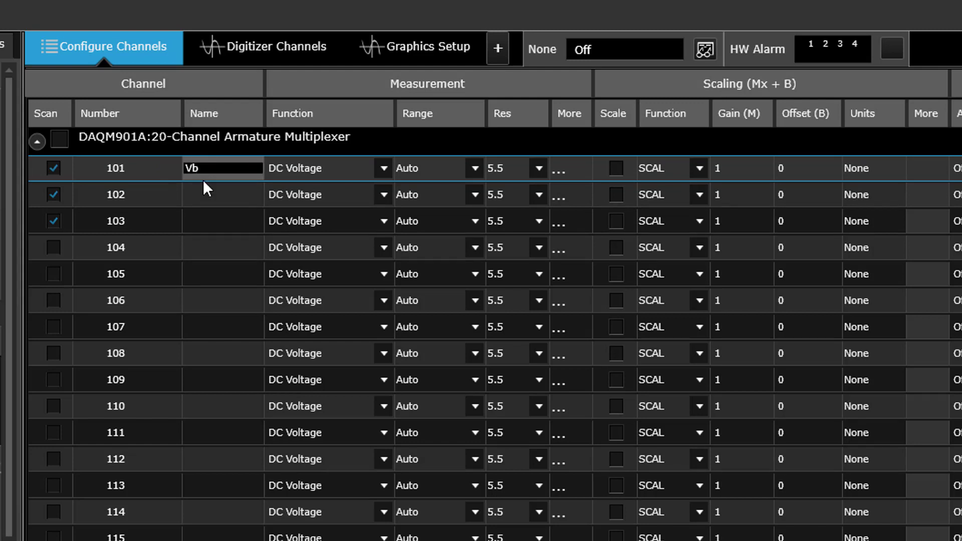
left_click(204, 206)
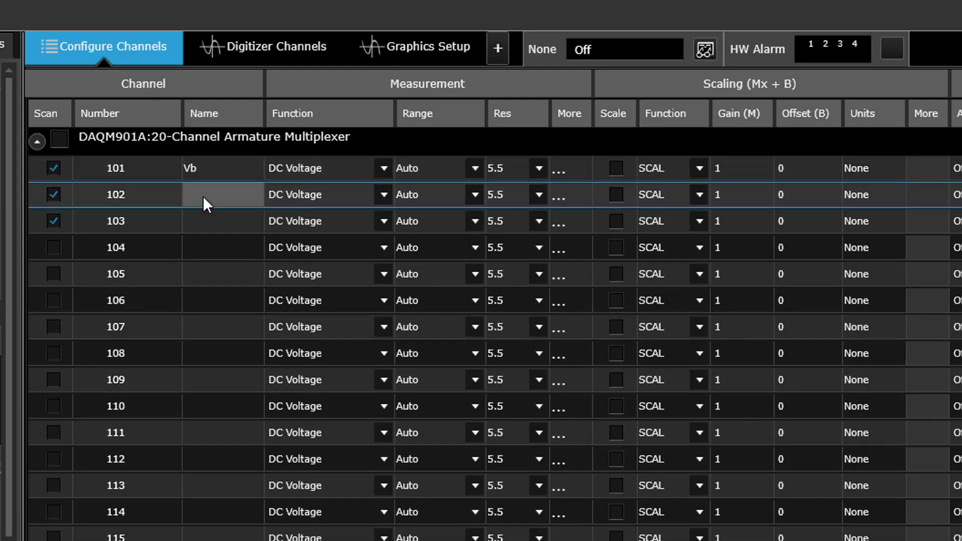
type("Ve")
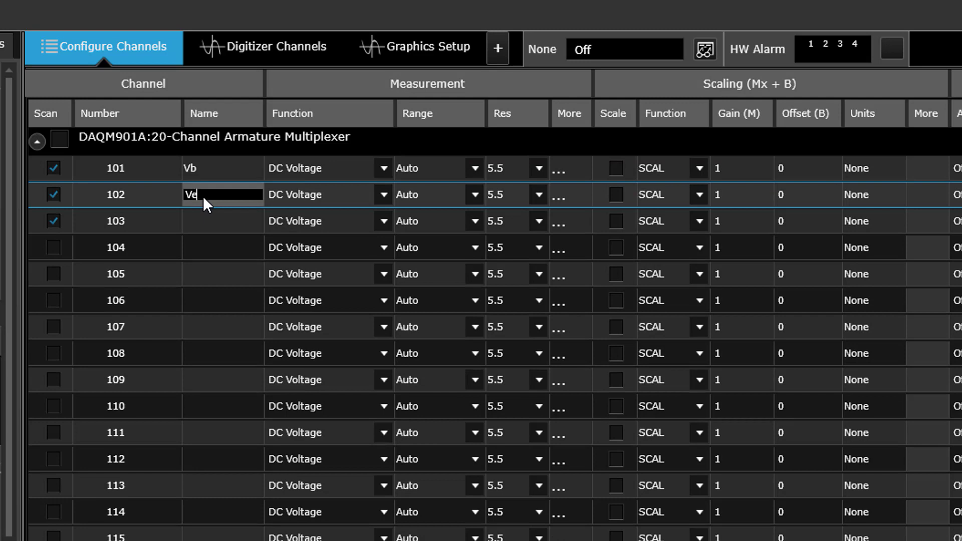
left_click(203, 220)
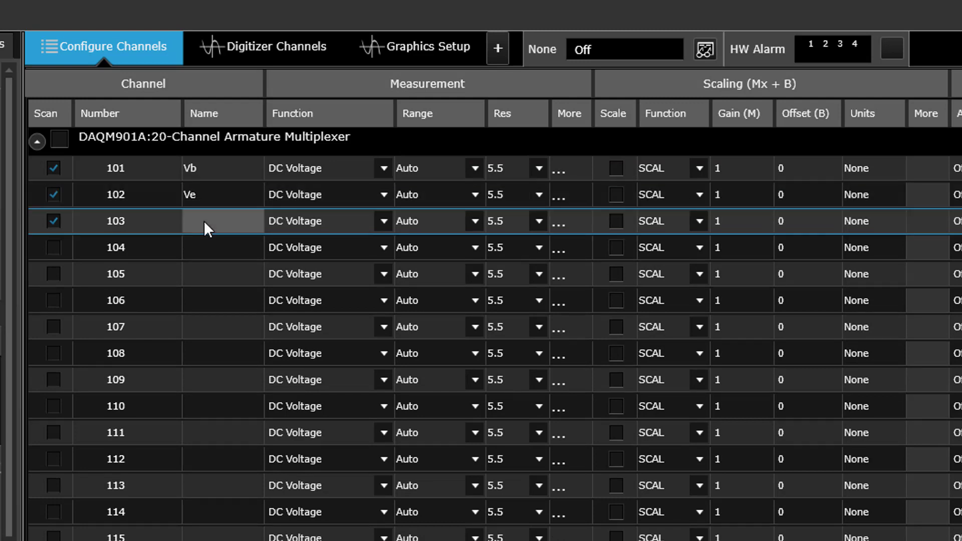
type("Vc")
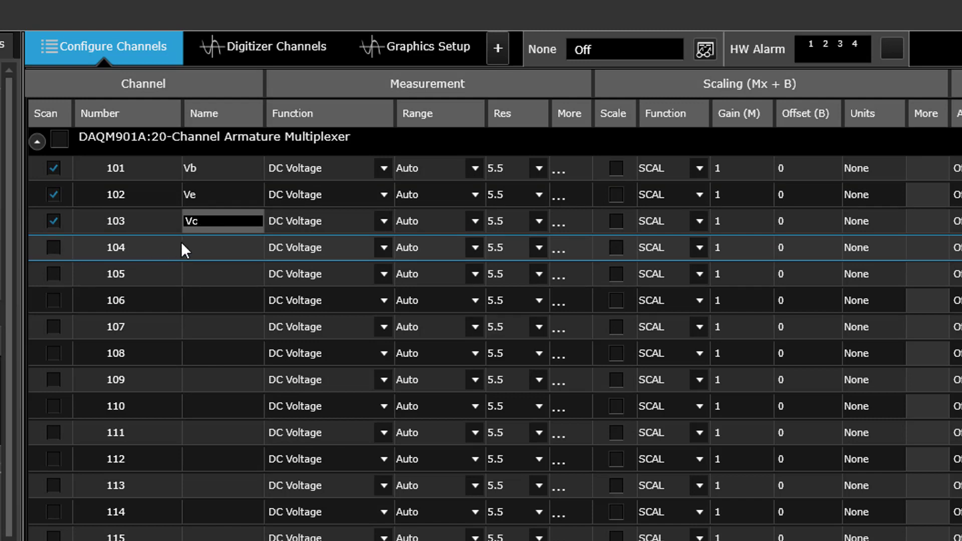
left_click(52, 247)
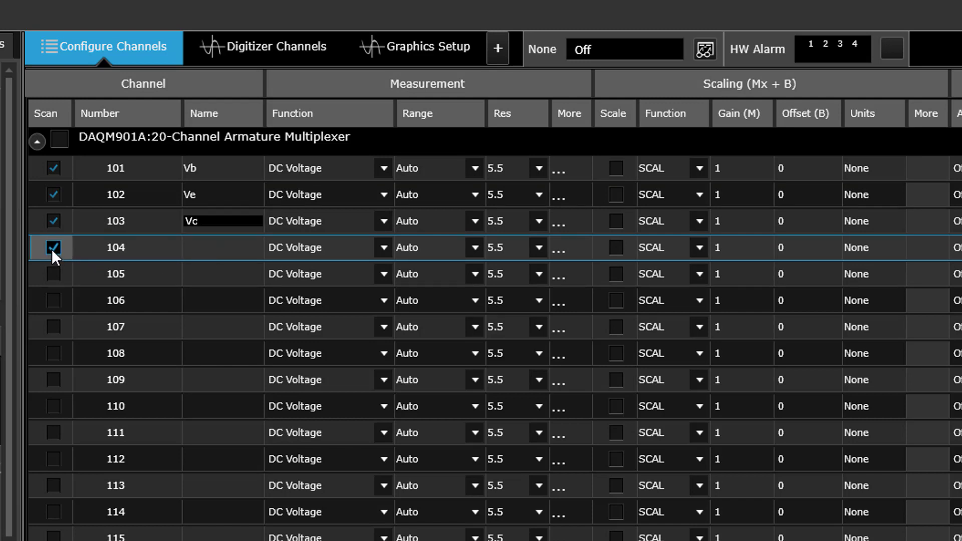
Step: Try AC Voltage as channel 101's measurement function and set it back to DC Voltage
left_click(324, 167)
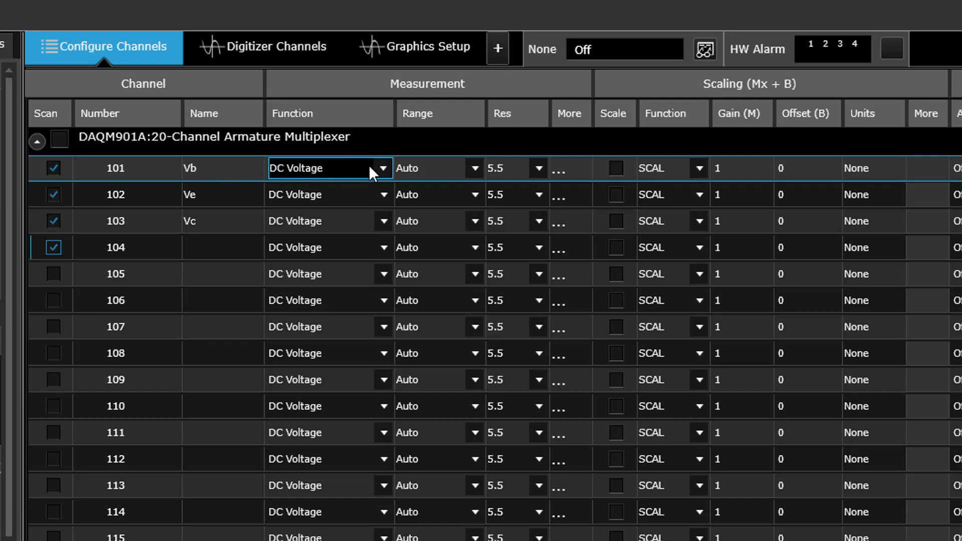
left_click(383, 168)
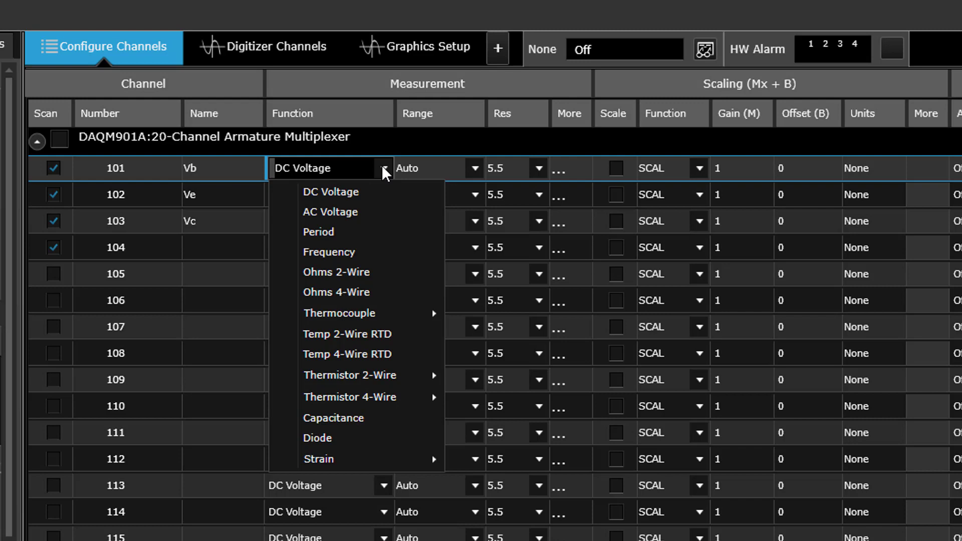
left_click(360, 212)
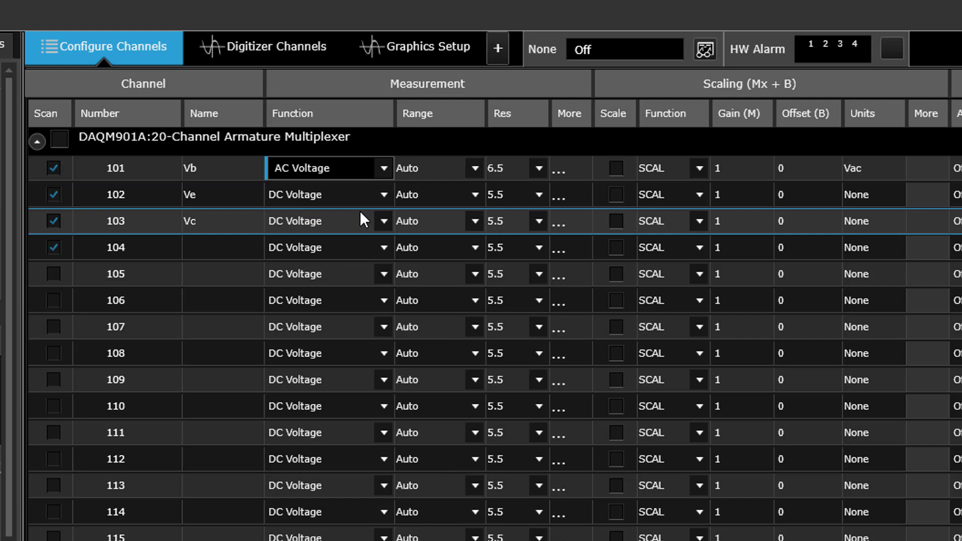
left_click(386, 166)
left_click(339, 197)
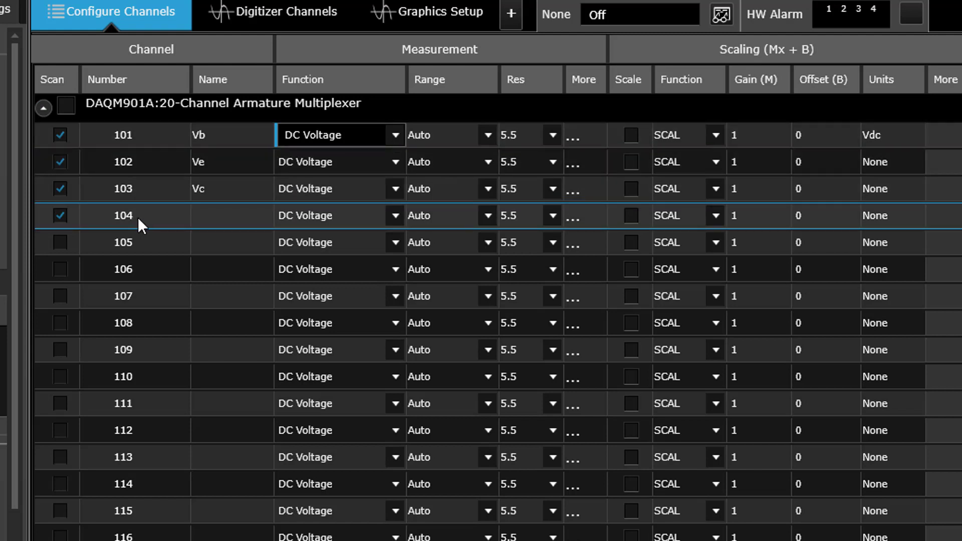
Step: Name channel 104 Vb and set its measurement function to AC Voltage
left_click(225, 220)
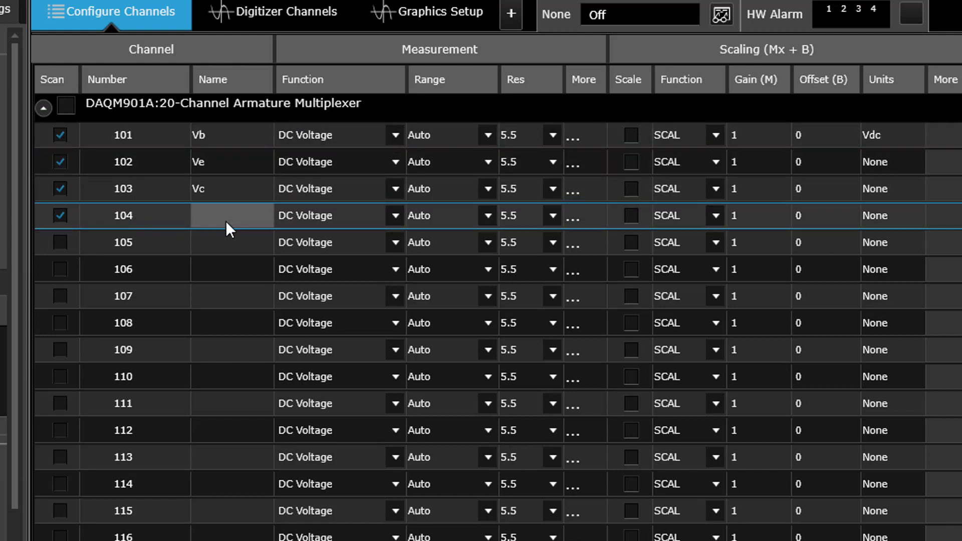
type("Vb")
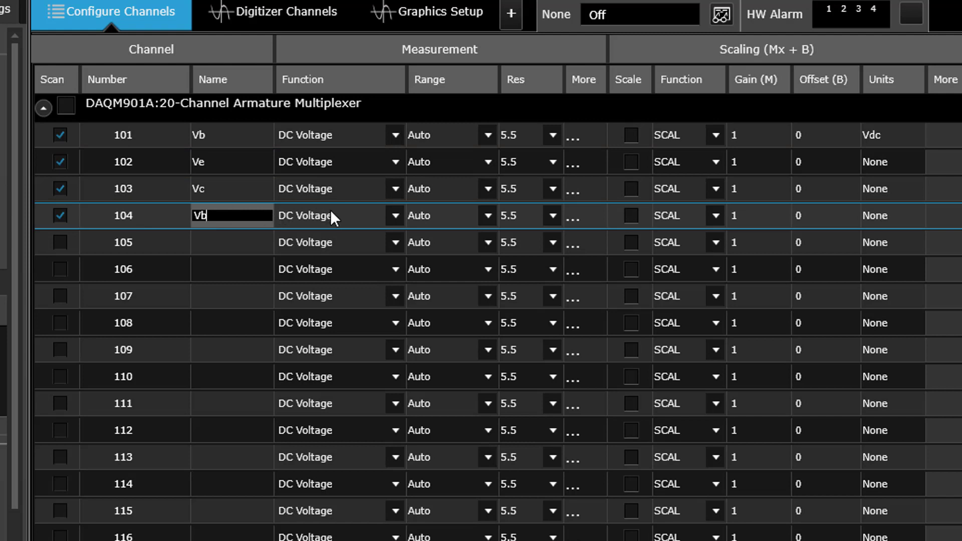
left_click(395, 214)
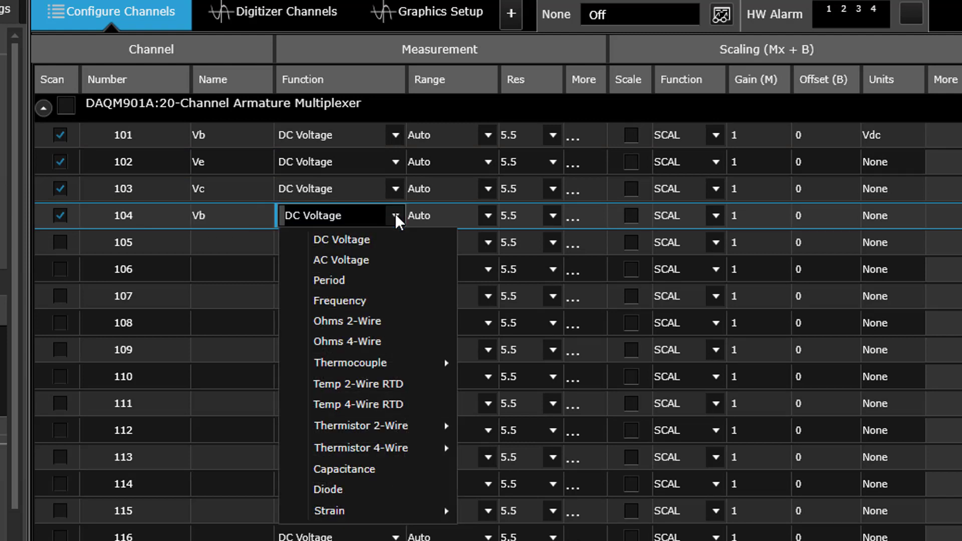
left_click(369, 260)
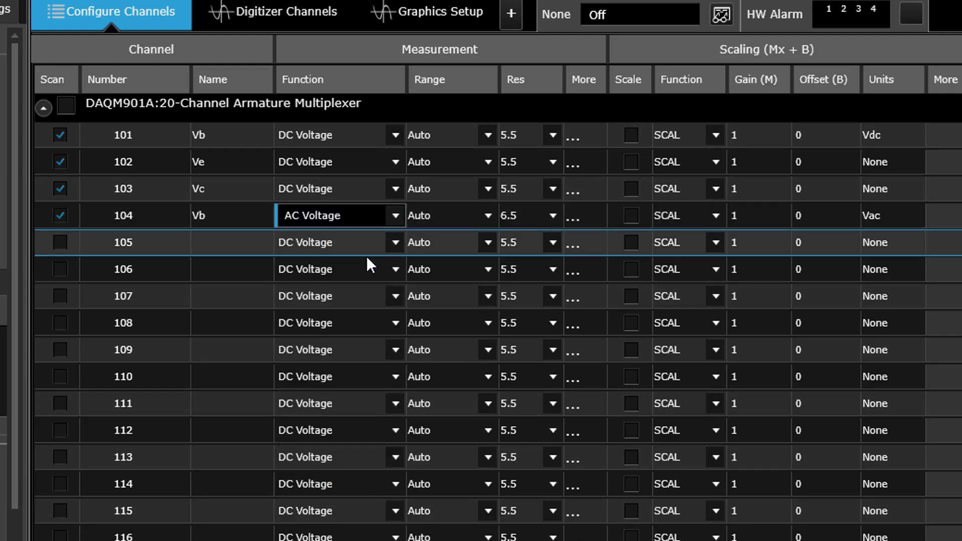
Step: Enable channel 105 for scanning, naming it Vc with AC Voltage as its measurement function
left_click(61, 241)
left_click(209, 245)
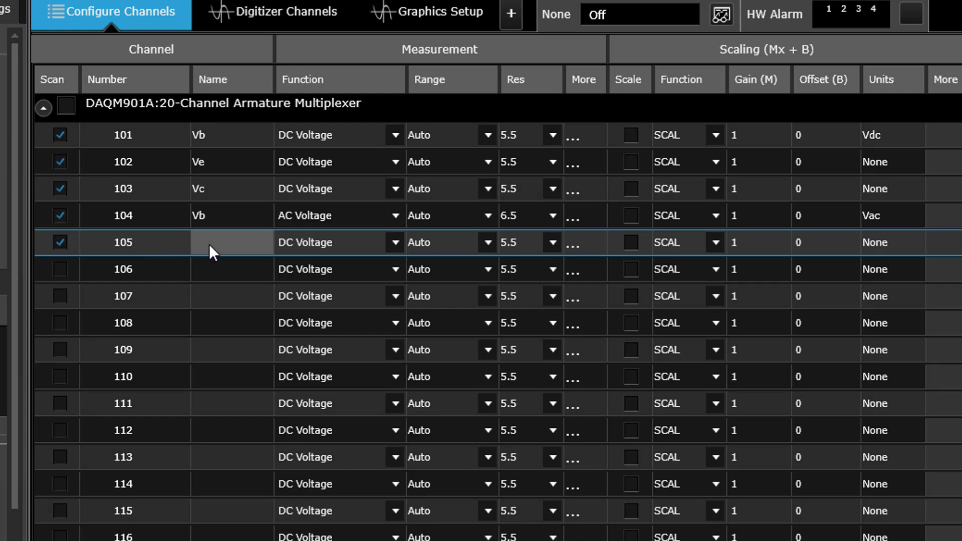
type("Vc")
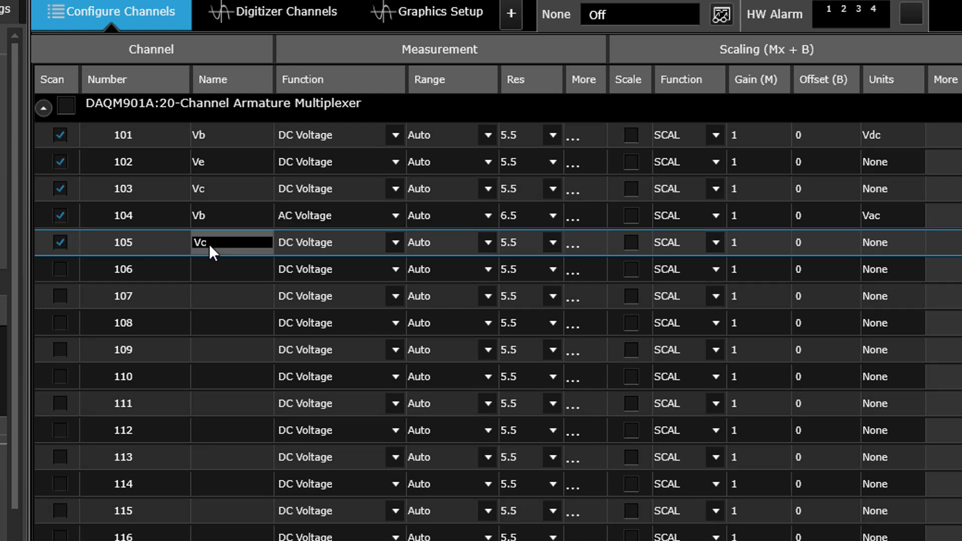
left_click(388, 245)
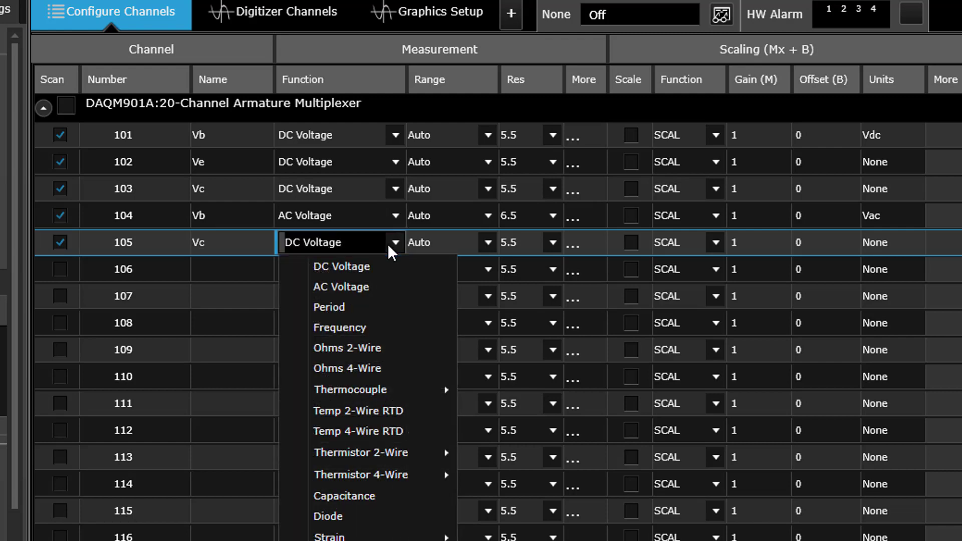
left_click(362, 283)
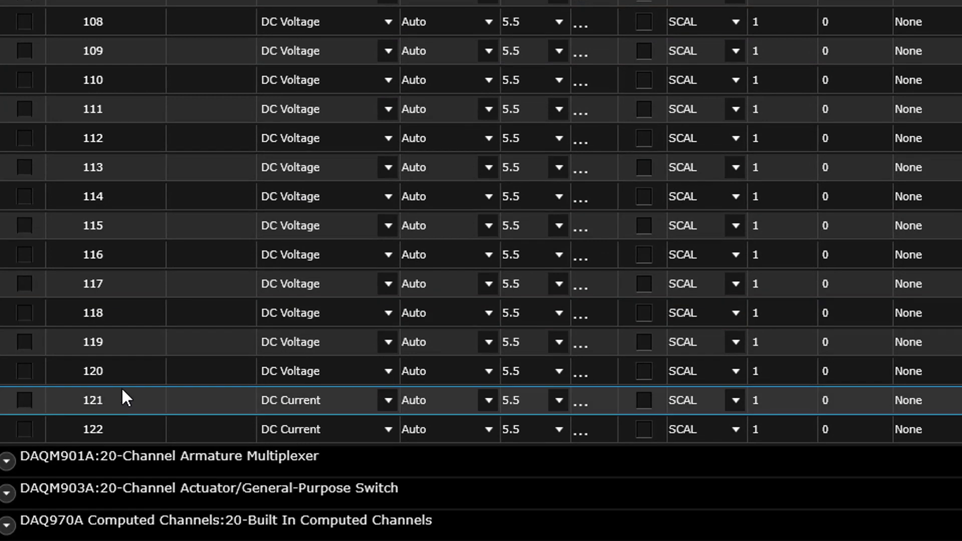
Step: Enable the DC Current channels 121 and 122 for scanning and name them Ib and Ic
left_click(24, 400)
left_click(25, 429)
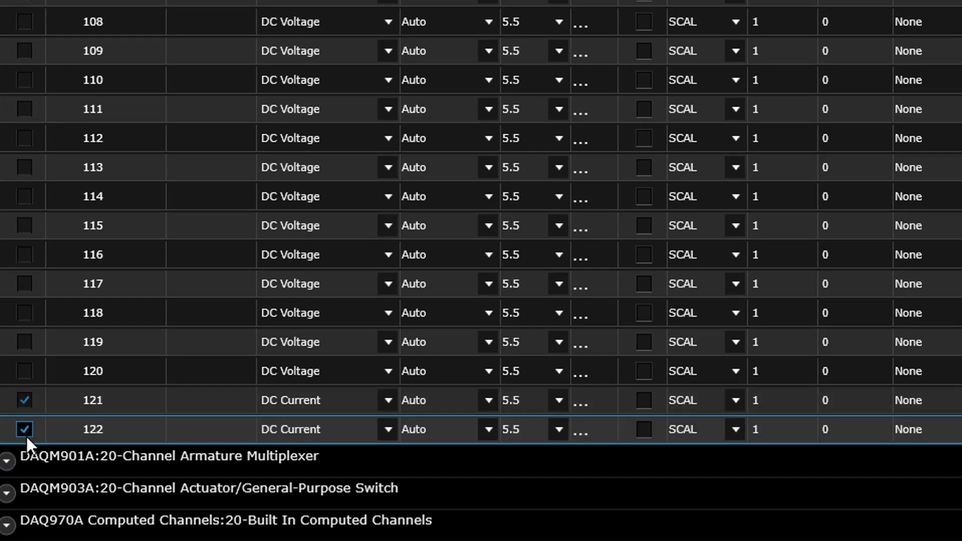
left_click(193, 402)
left_click(197, 428)
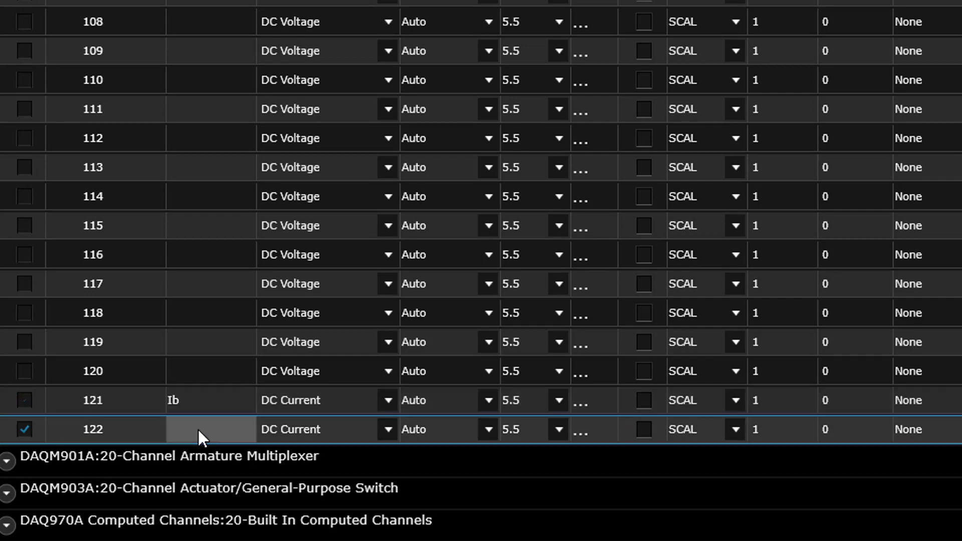
type("Ic")
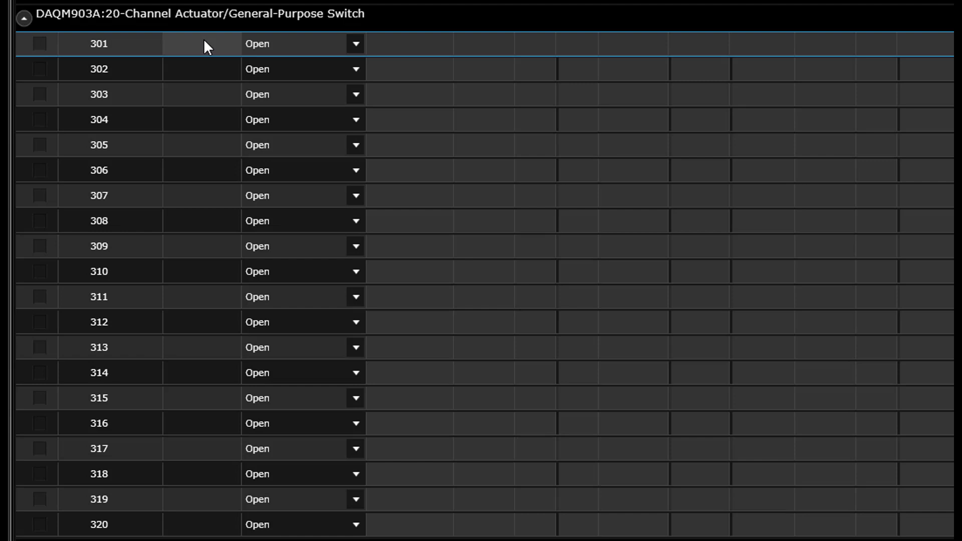
Step: Name switch channel 301 PSH_Pwr_Q1 and channel 302 PSL_Gnd
double_click(205, 44)
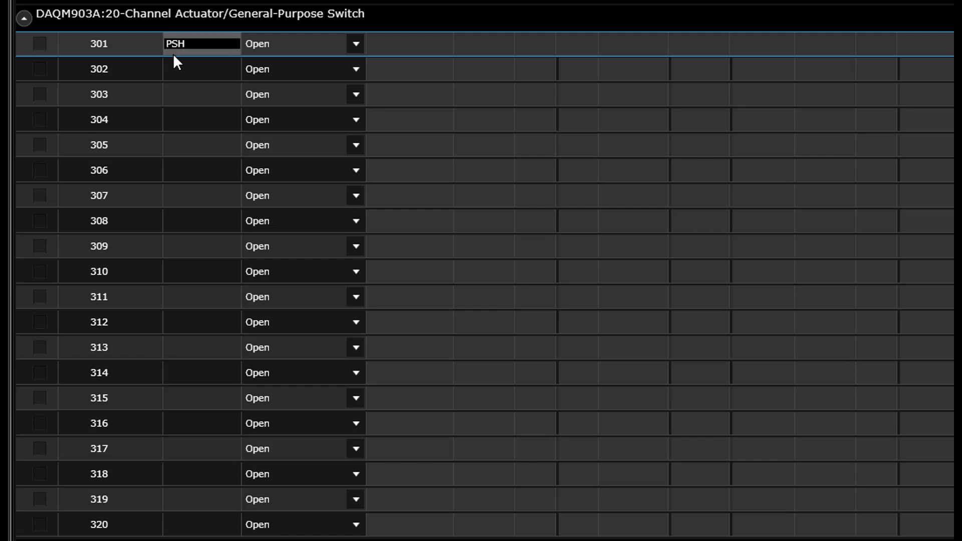
type("PSH_Pwr_Q1")
left_click(197, 68)
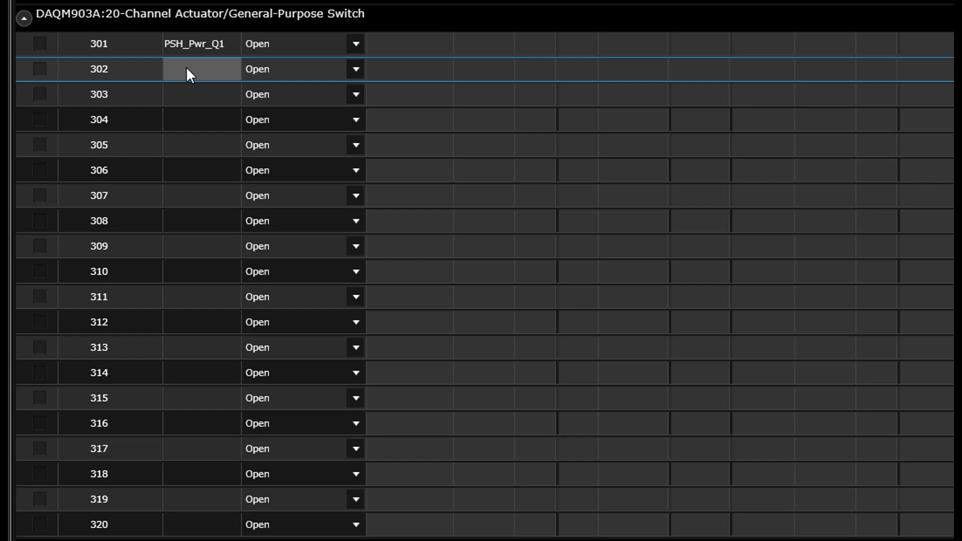
type("PSL_Gnd")
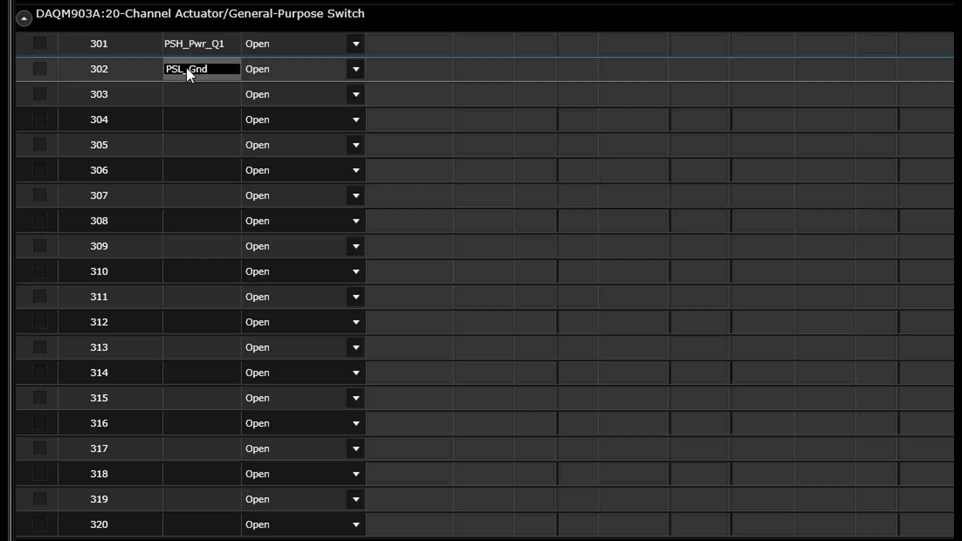
Step: Name switch channel 303 FGH_In_Q1 and channel 304 FGL_Gnd
left_click(191, 101)
type("FGH")
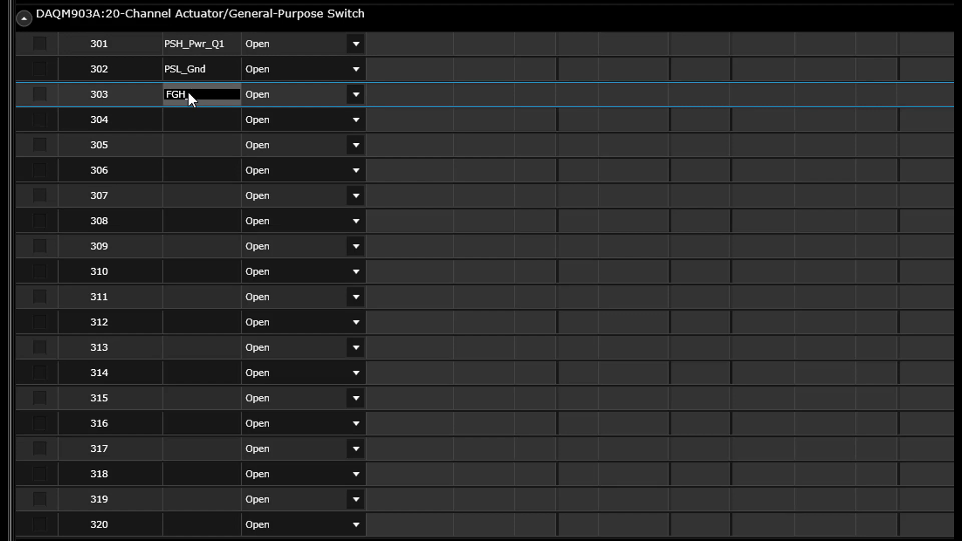
type("_In_Q1")
left_click(182, 116)
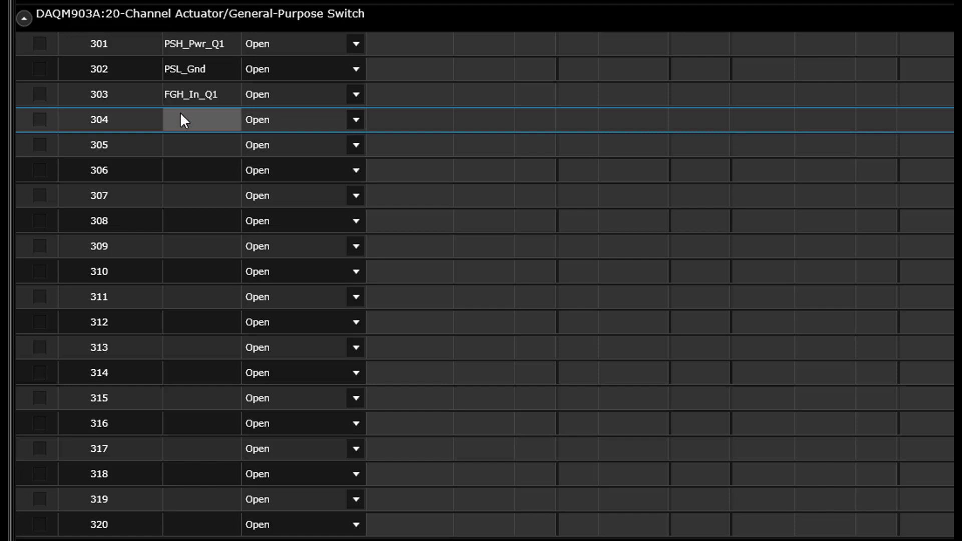
type("FGL_Gnd")
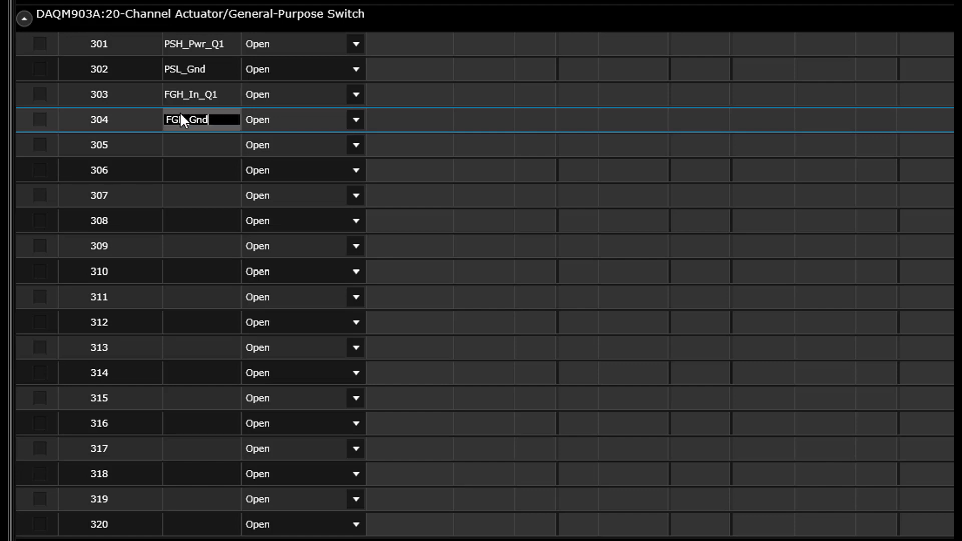
Step: Name switch channel 305 Ce_Q1
left_click(193, 144)
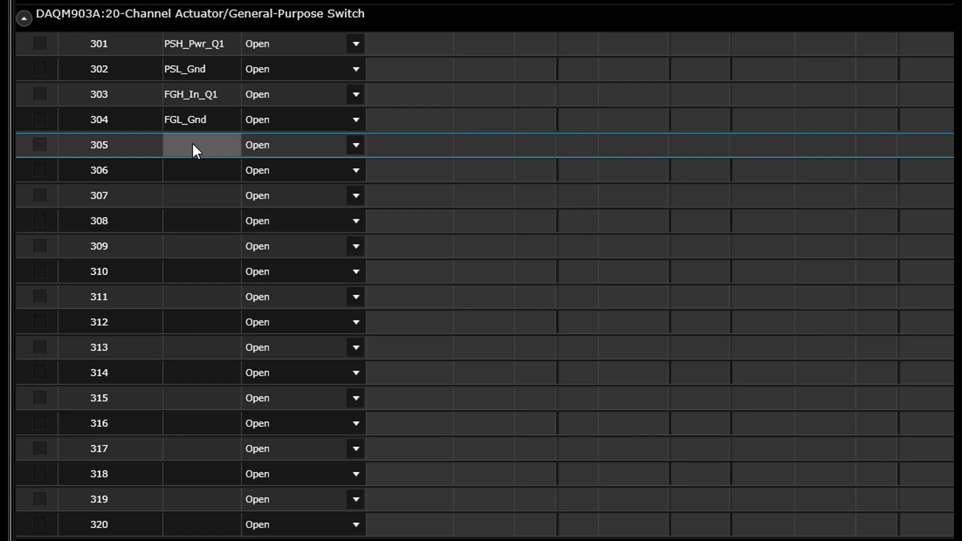
type("Ce")
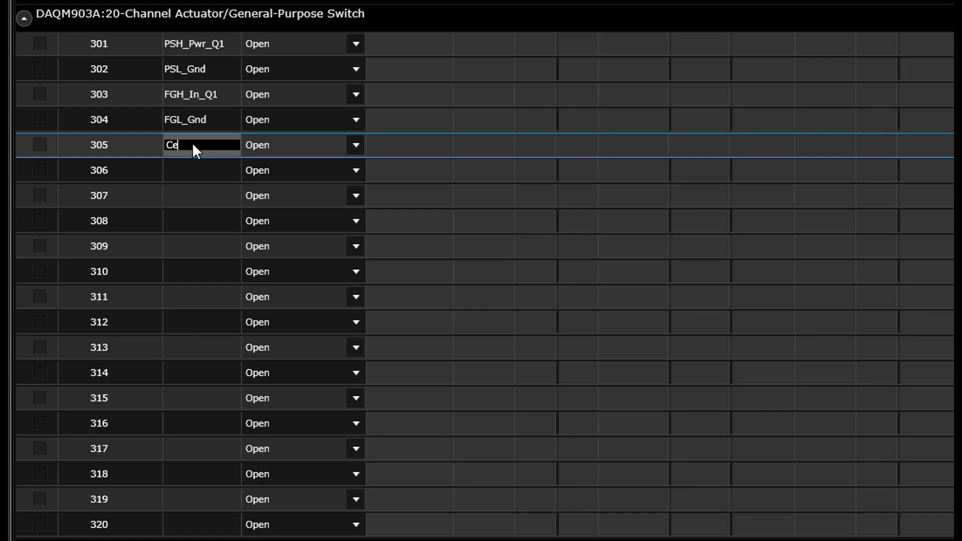
type("_Q1")
Step: Name switch channel 306 R2_1K_Q1 and channel 307 R2_2K2_Q1
left_click(193, 169)
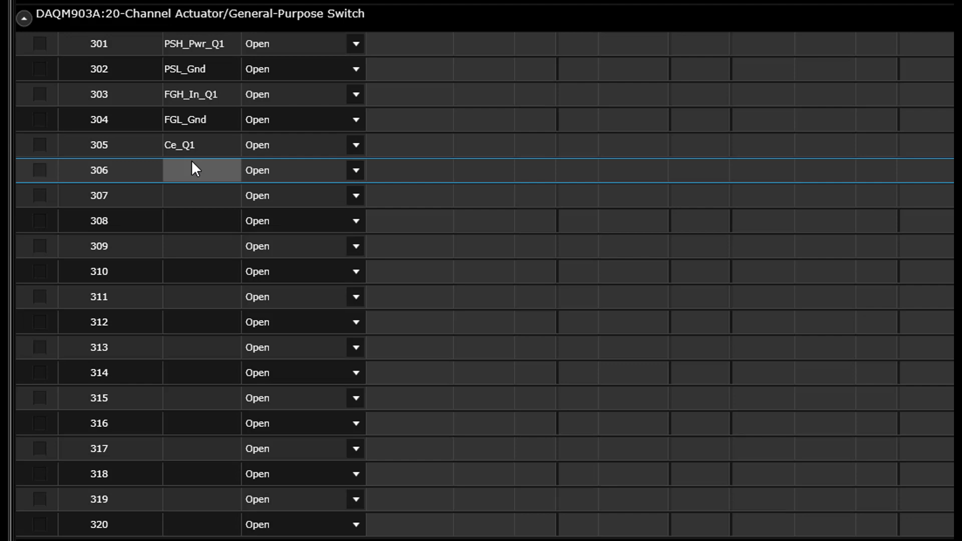
type("R2")
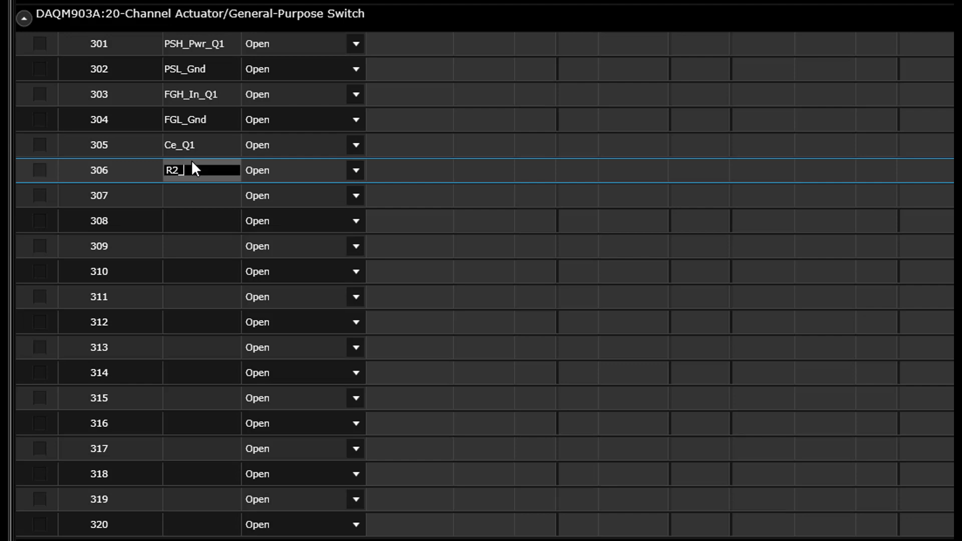
type("_1K_Q1")
left_click(202, 194)
type("R2")
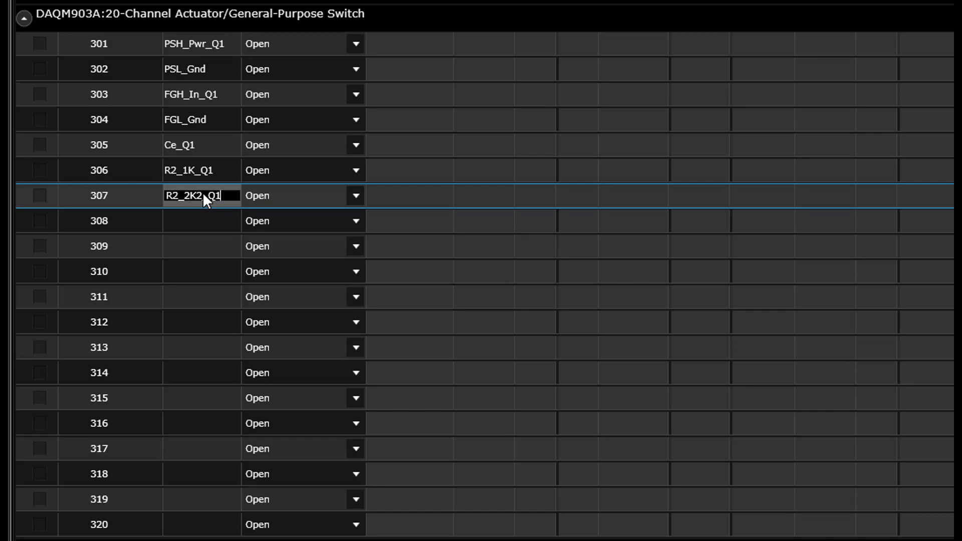
Step: Name switch channels 308, 309 and 310 R2_4K7_Q1, R2_7K5_Q1 and R2_10K_Q1 respectively
left_click(183, 210)
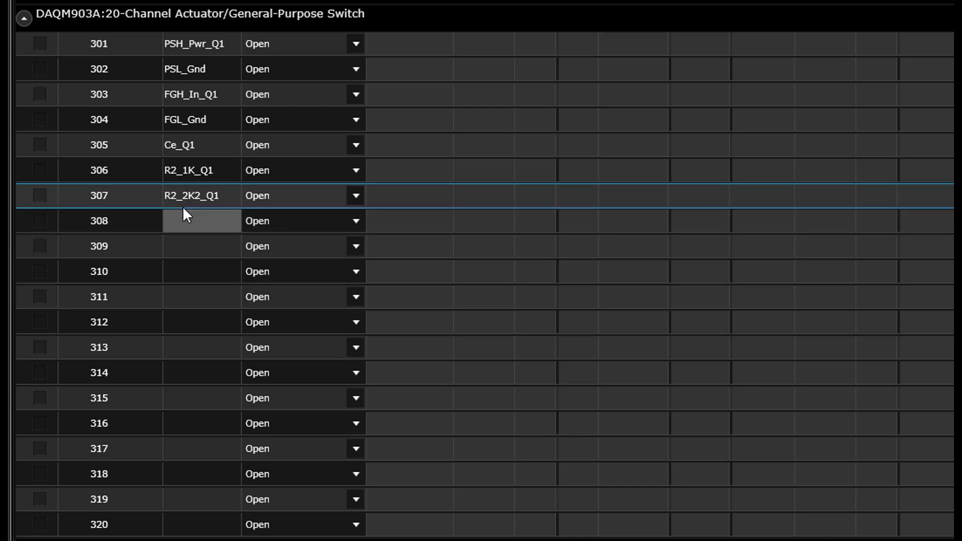
type("R2_")
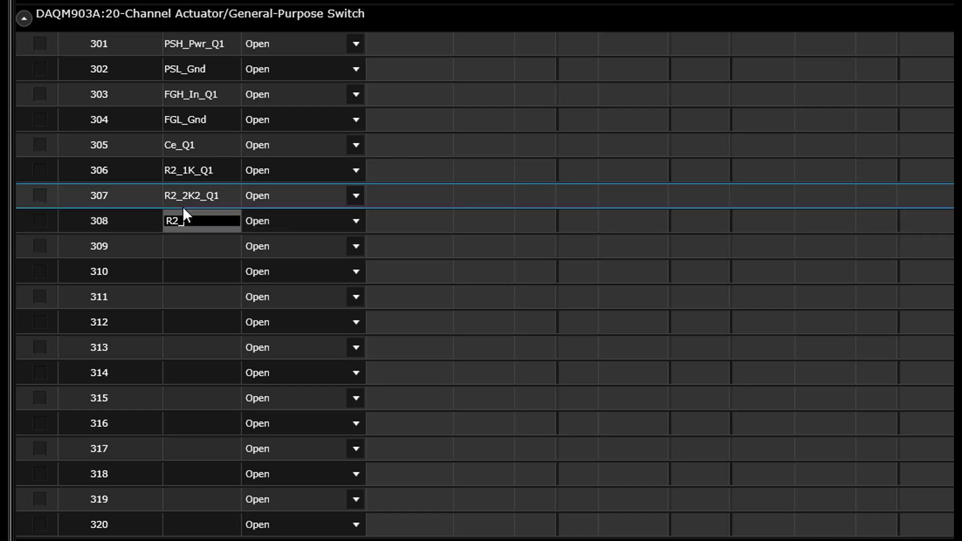
type("4K7_A")
key("BackSpace")
type("Q1")
left_click(196, 244)
type("R2_7")
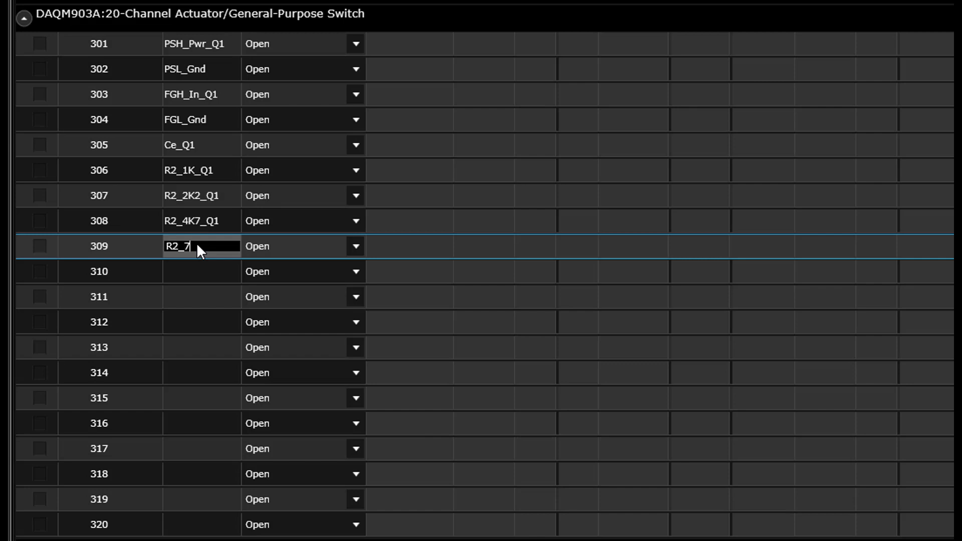
type("K5_Q1")
left_click(194, 273)
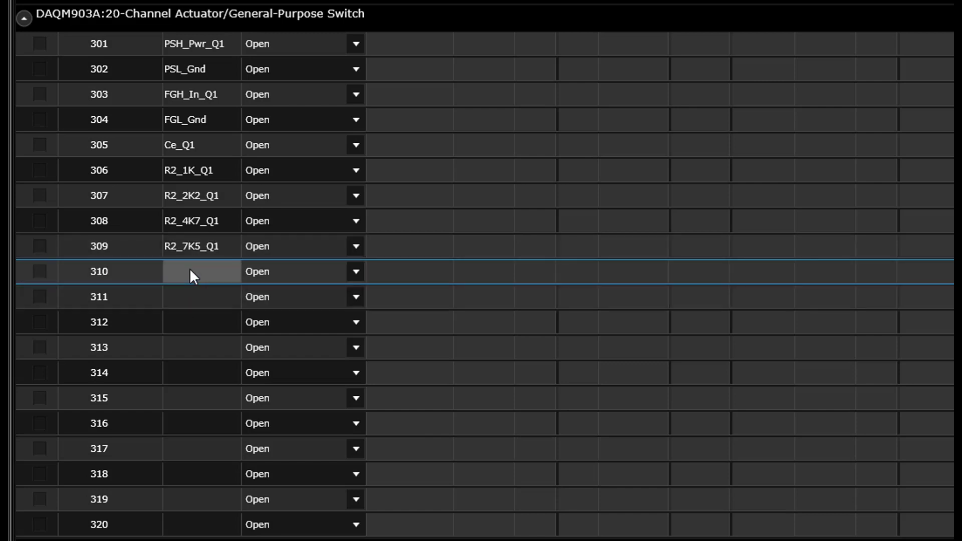
type("R2_10K_Q1")
Step: Name switch channel 313 ScopeH_Vc_Q1 and channel 314 ScopeL_Gnd
left_click(178, 351)
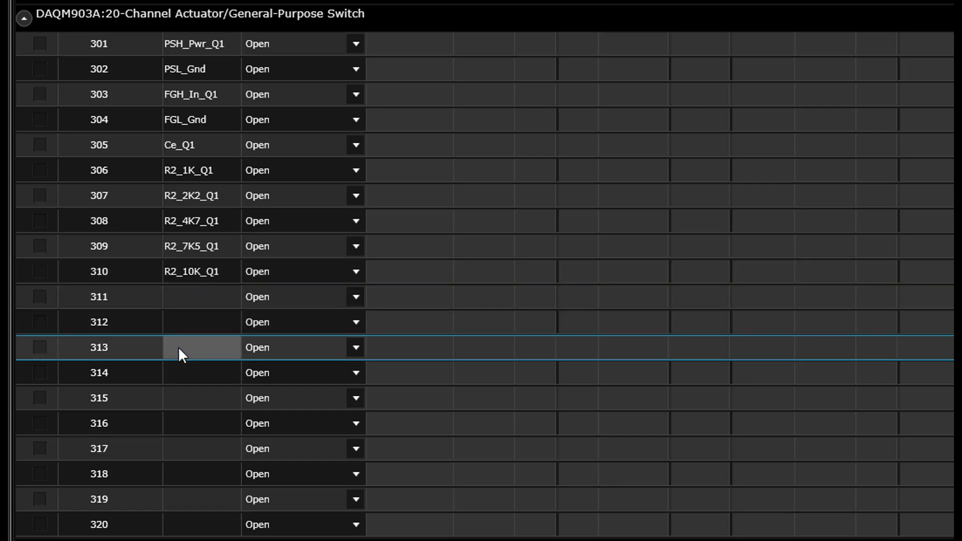
type("ScopeH")
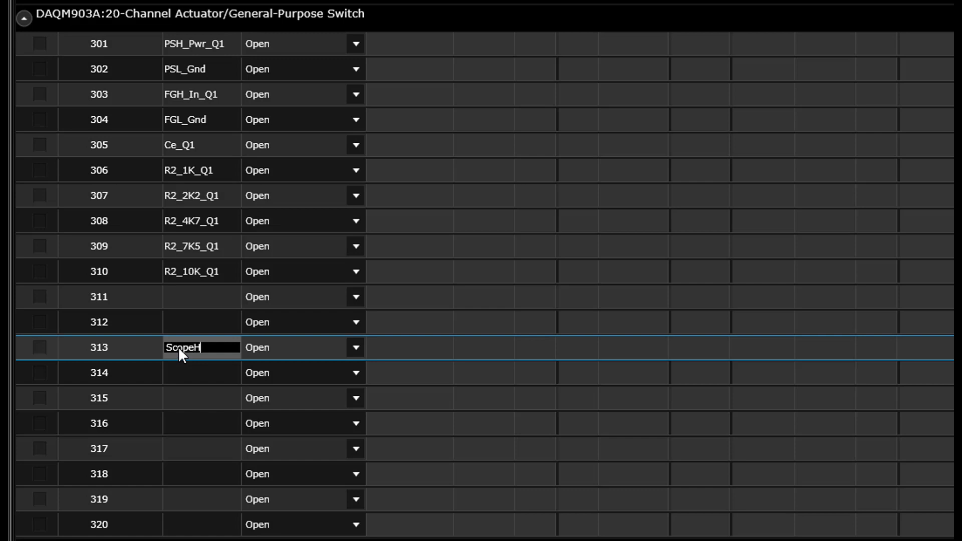
type("_Vc_Q1")
left_click(168, 371)
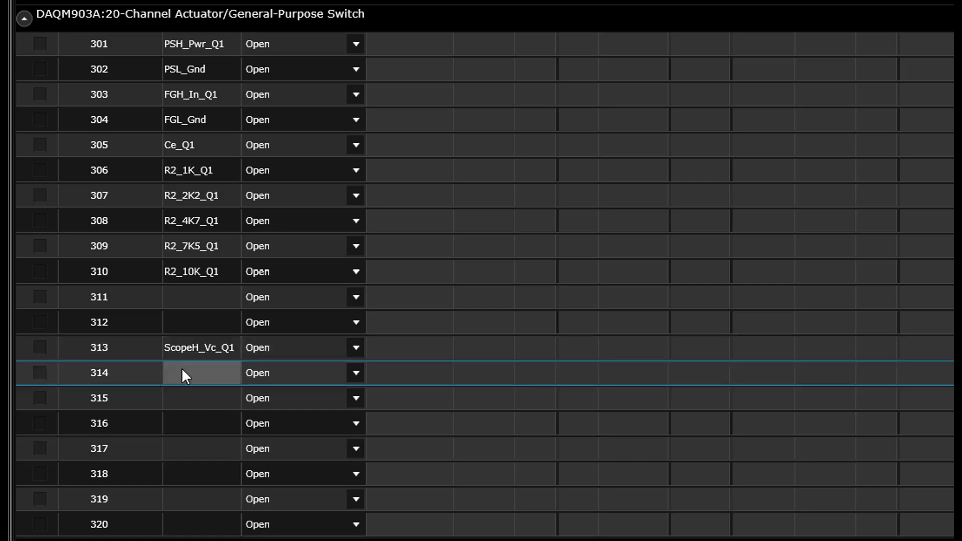
type("ScopeL")
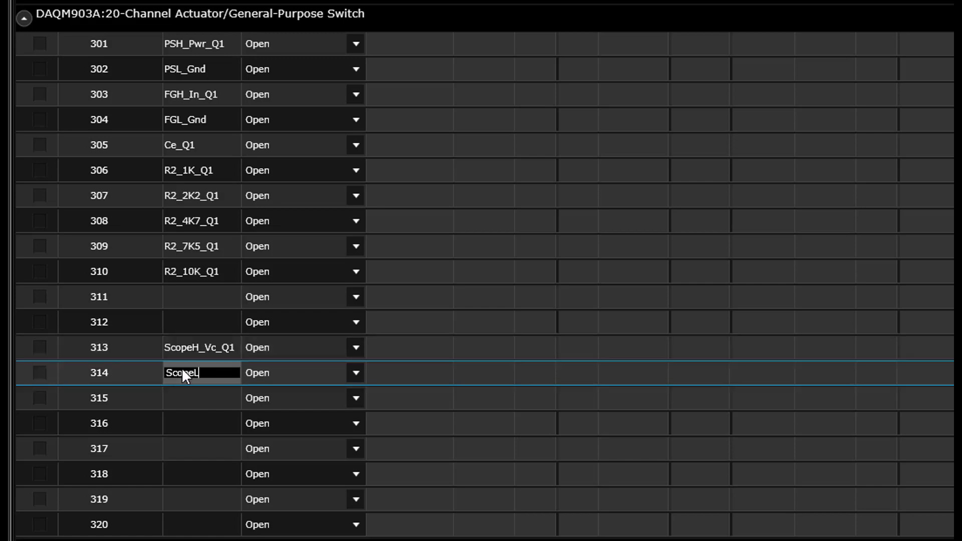
type("_Gnd")
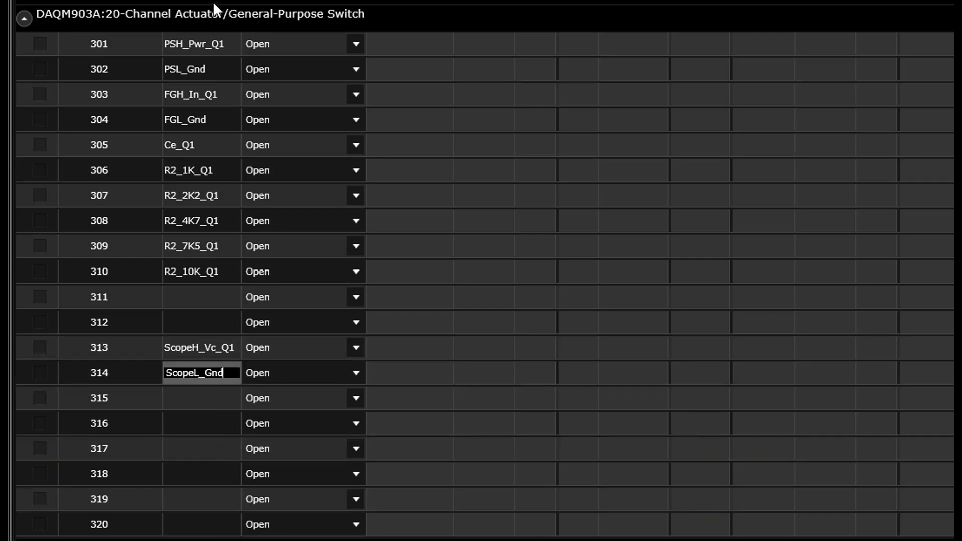
Step: Set the power supply switch channels 301 and 302 to Close
left_click(361, 44)
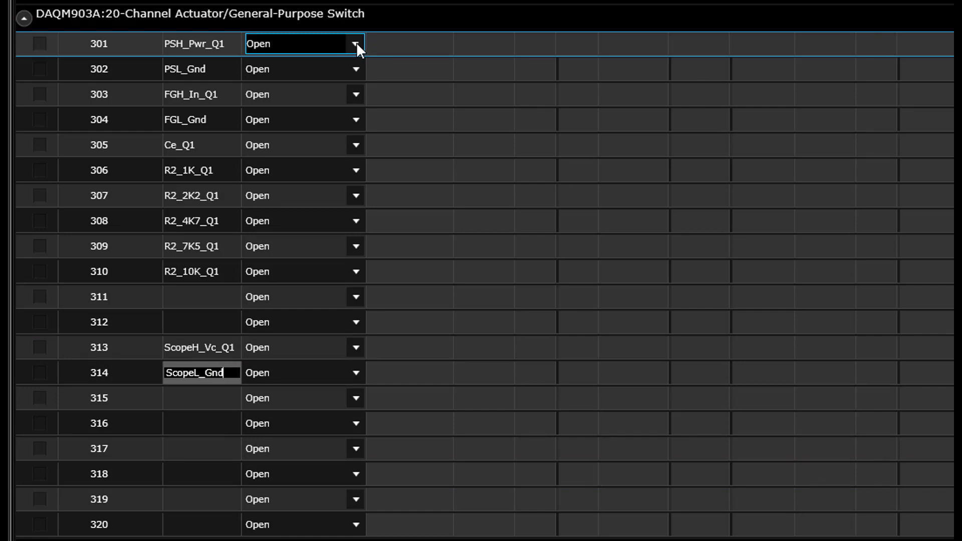
left_click(356, 42)
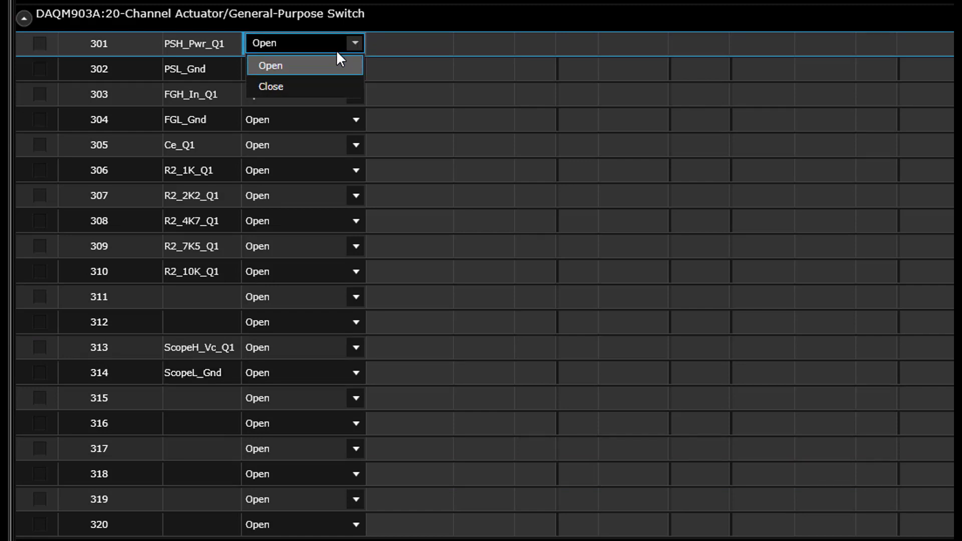
left_click(315, 85)
left_click(356, 71)
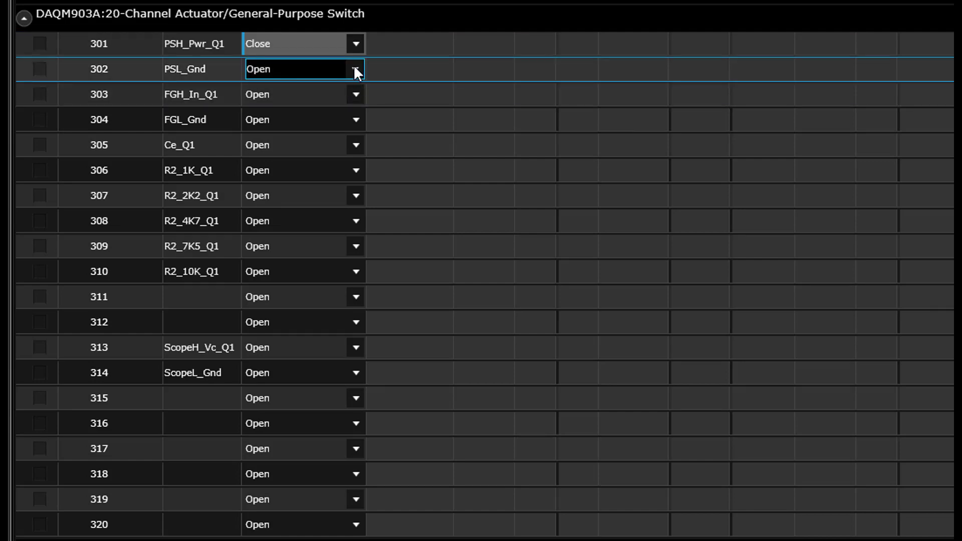
left_click(355, 68)
left_click(308, 112)
Step: Set the function generator switch channels 303 and 304 to Close
left_click(330, 100)
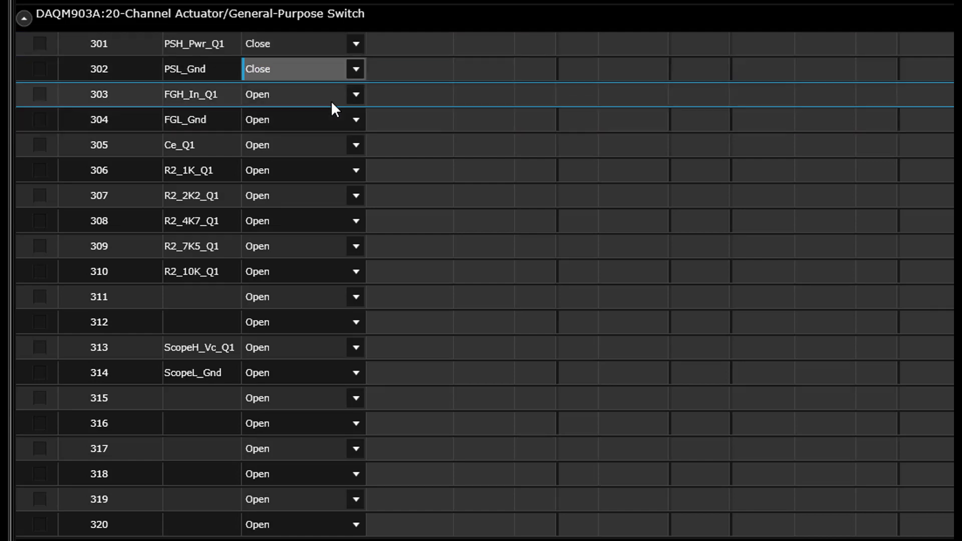
left_click(357, 93)
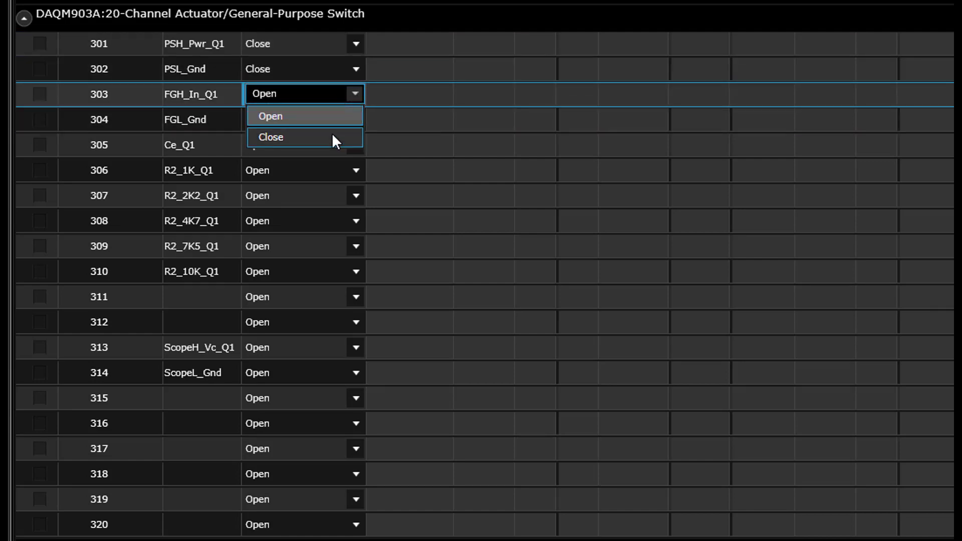
left_click(332, 137)
left_click(350, 120)
left_click(358, 120)
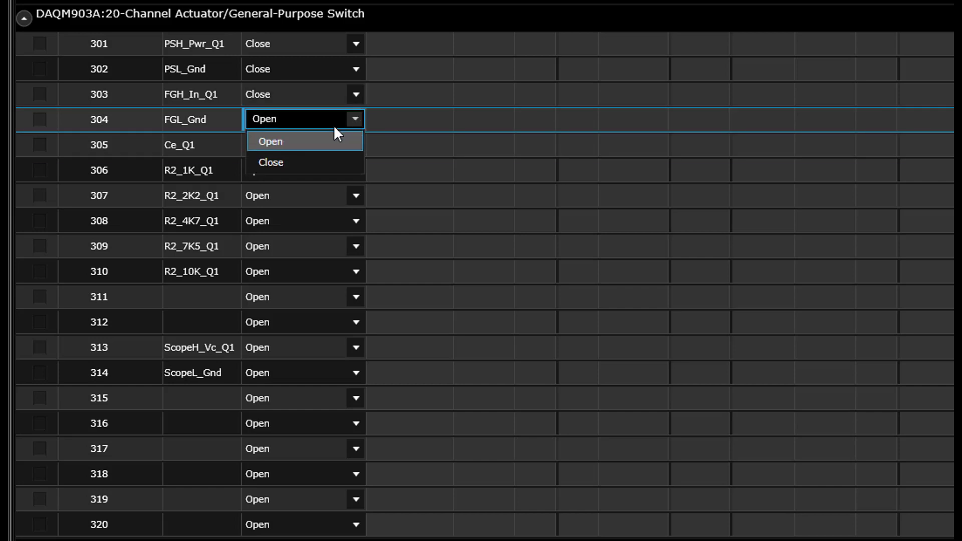
left_click(314, 165)
left_click(321, 162)
Step: Set switch channels 305 (Ce_Q1) and 310 (R2_10K_Q1) to Close
left_click(354, 146)
left_click(354, 146)
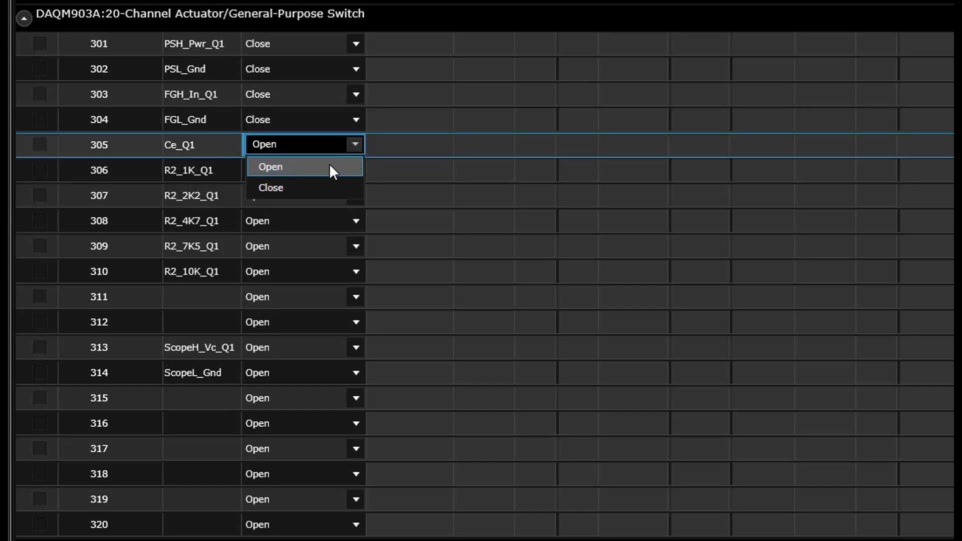
left_click(324, 187)
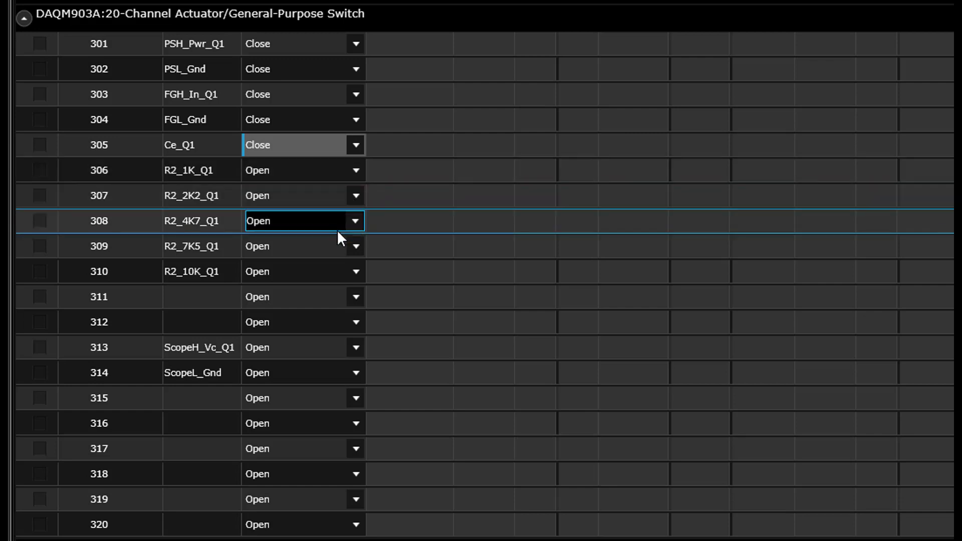
left_click(255, 250)
left_click(351, 270)
left_click(347, 269)
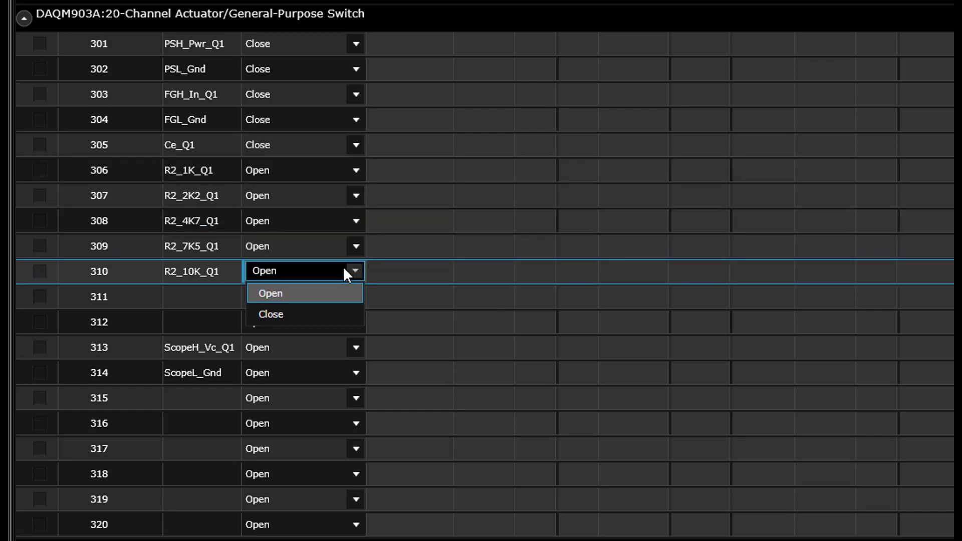
left_click(294, 315)
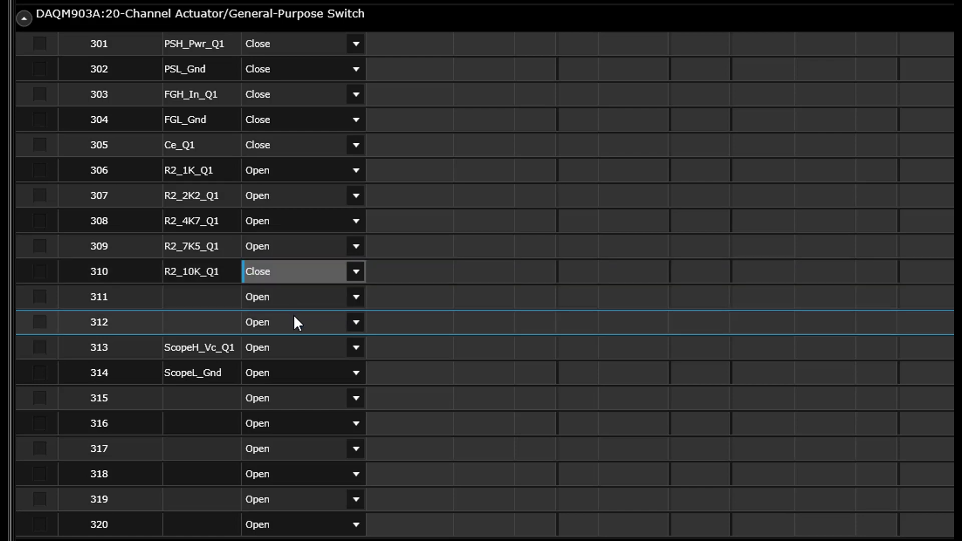
Step: Set switch channel 313 (ScopeH_Vc_Q1) to Close and open the state choices for channel 314 (ScopeL_Gnd)
left_click(350, 342)
left_click(352, 346)
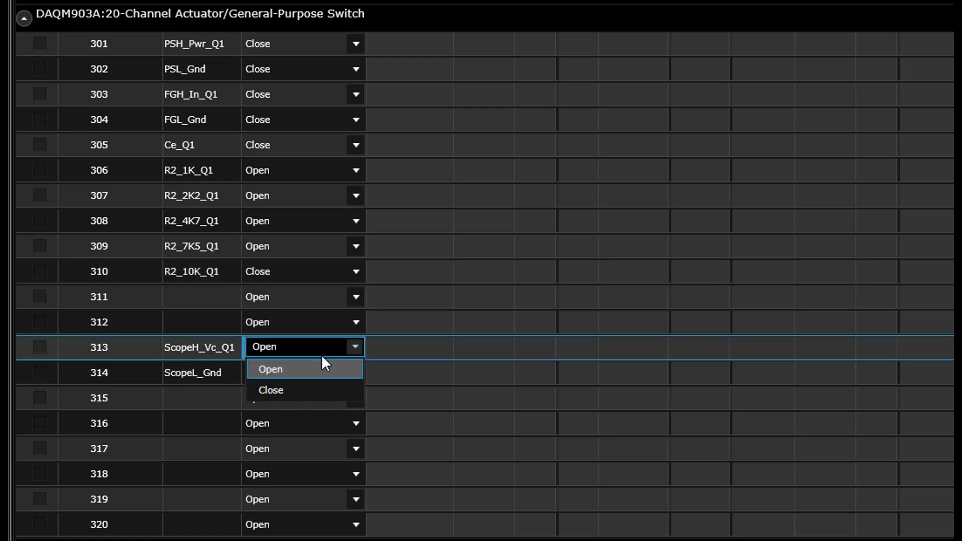
left_click(283, 384)
left_click(350, 373)
left_click(355, 372)
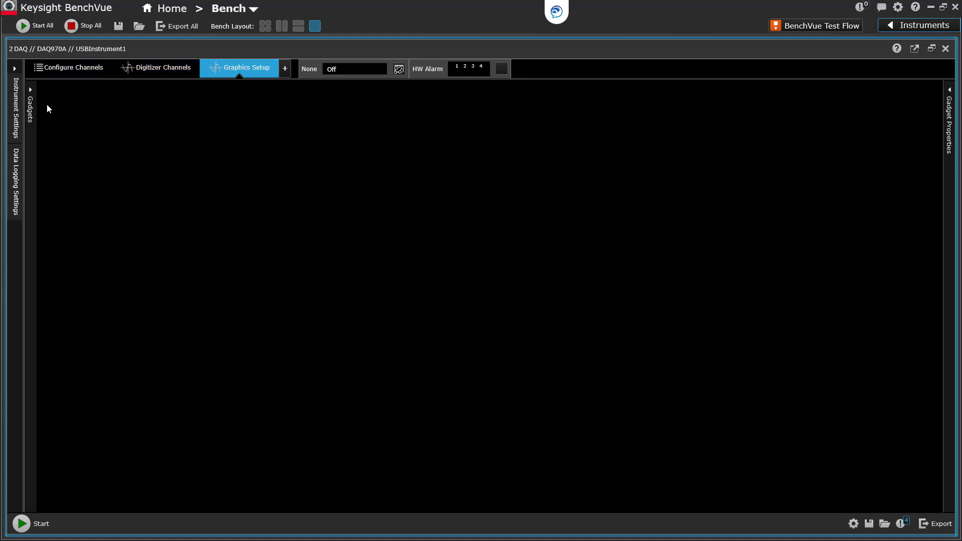
Step: Add a Switch gadget to the empty Graphics Setup workspace and open its gadget properties
left_click(29, 90)
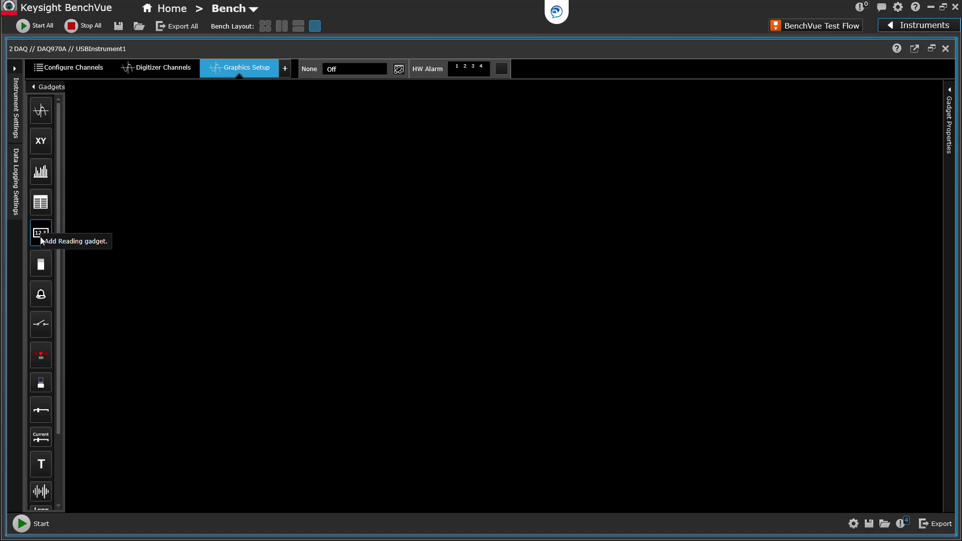
left_click(41, 324)
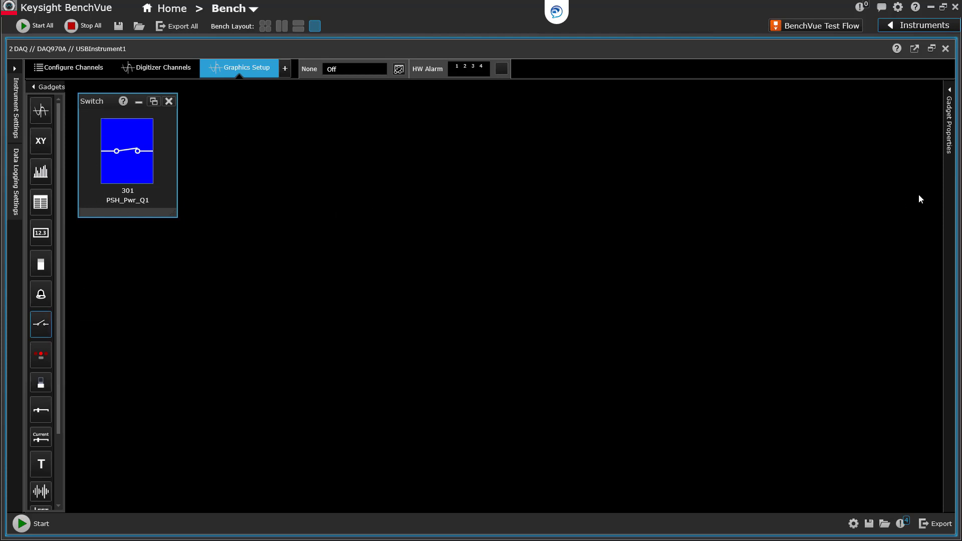
left_click(951, 93)
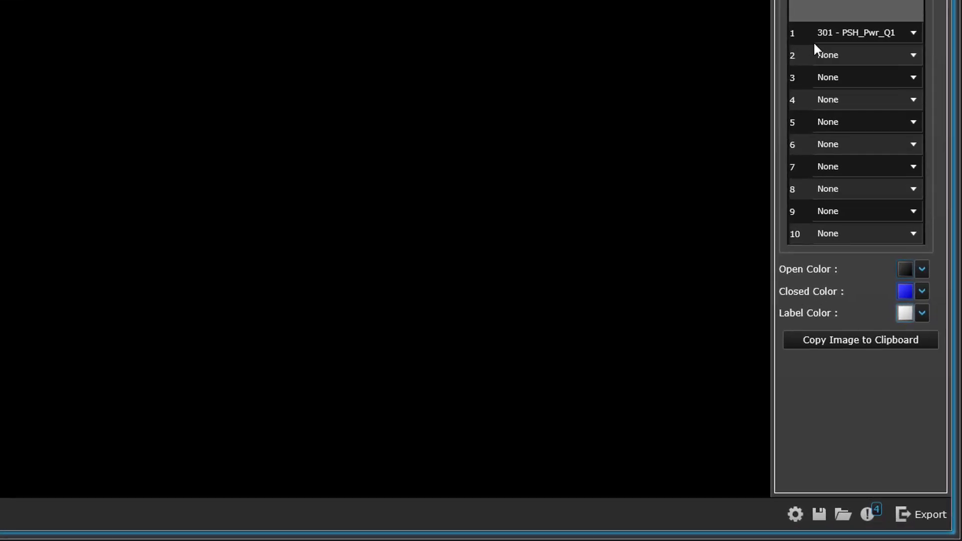
Step: Assign 302 - PSL_Gnd as the Switch gadget's second channel and place a second Switch gadget beside it
left_click(913, 54)
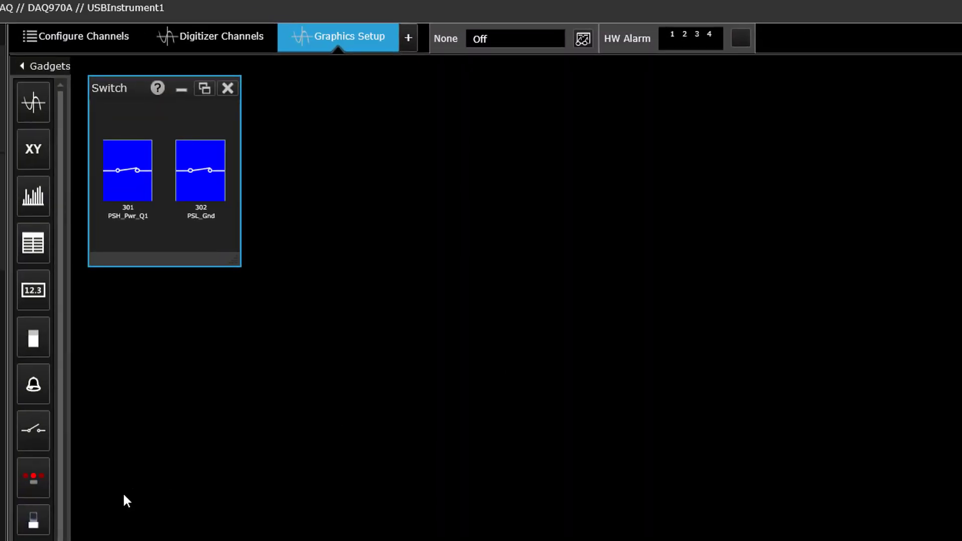
left_click(34, 424)
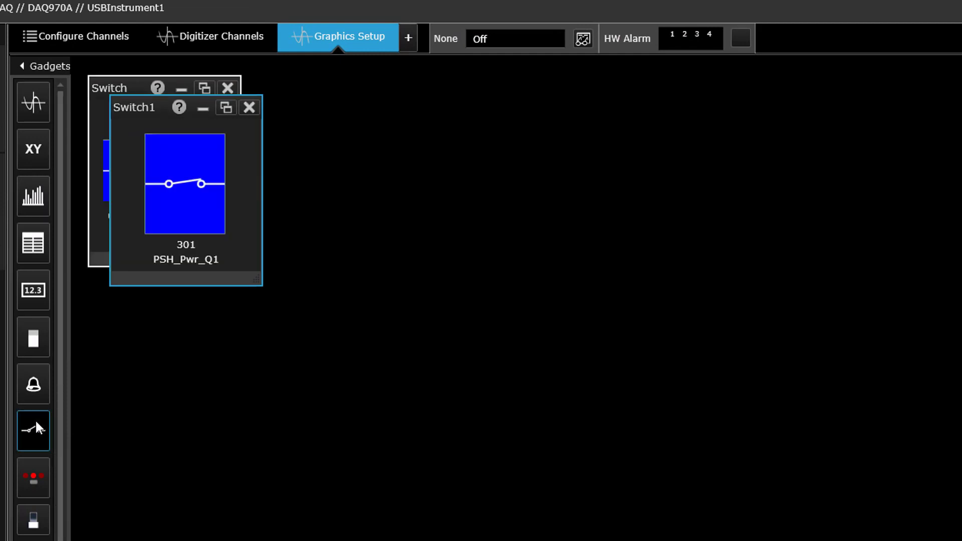
left_click_drag(147, 112, 313, 88)
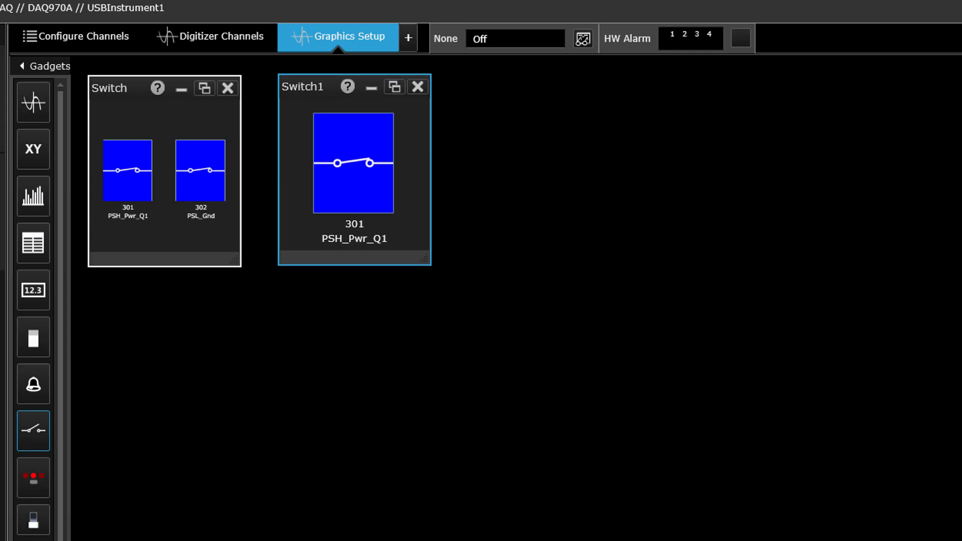
Step: Assign 303 - FGH_In_Q1 and 304 - FGL_Gnd as the first and second channels of the Switch1 gadget
left_click(946, 137)
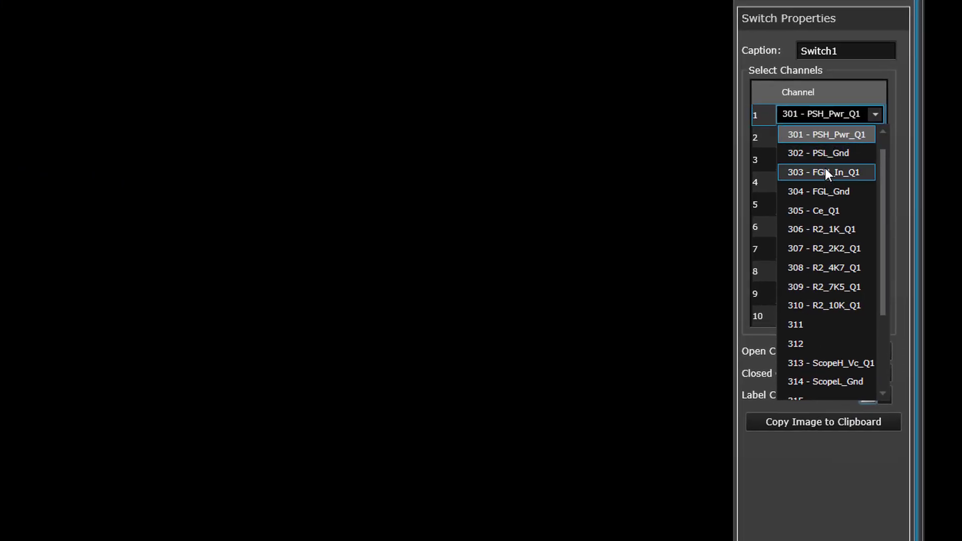
left_click(826, 171)
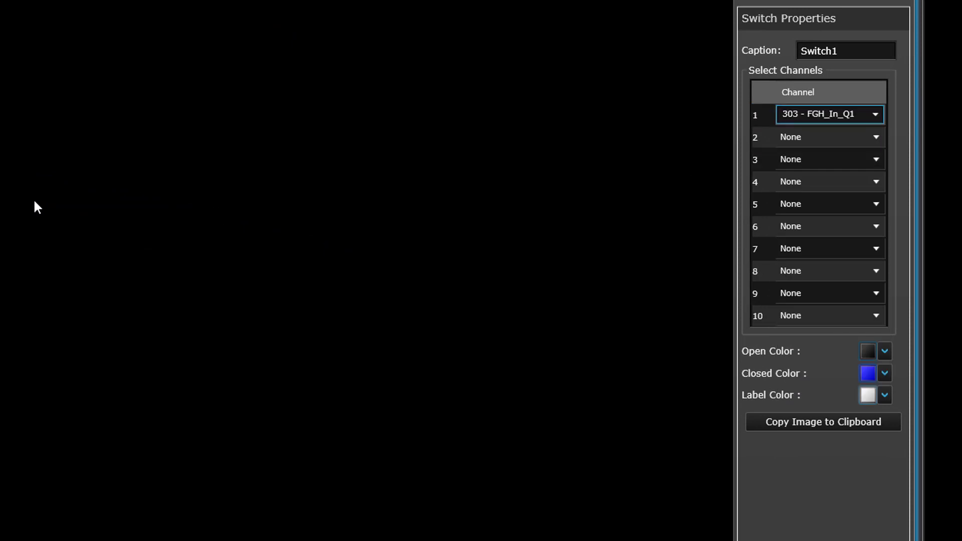
left_click(874, 138)
left_click(874, 137)
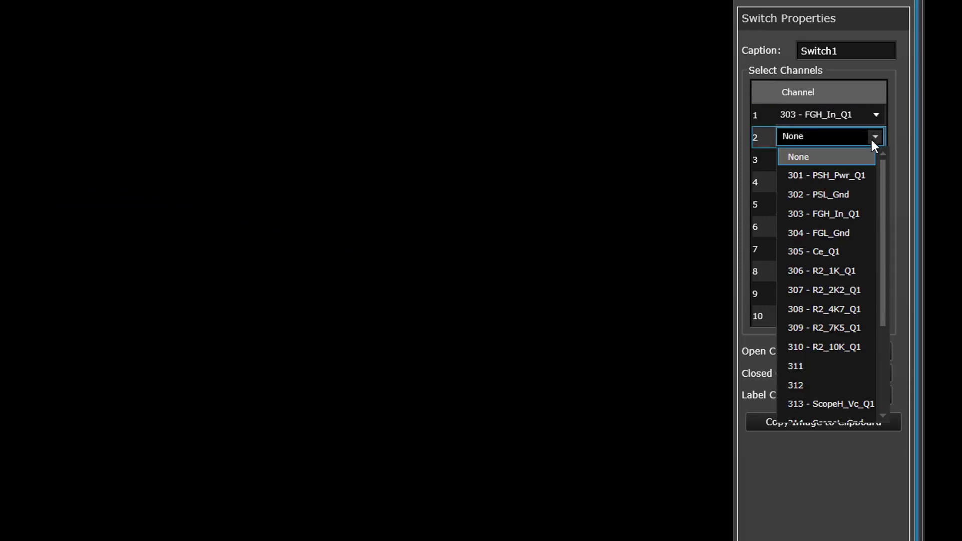
left_click(839, 233)
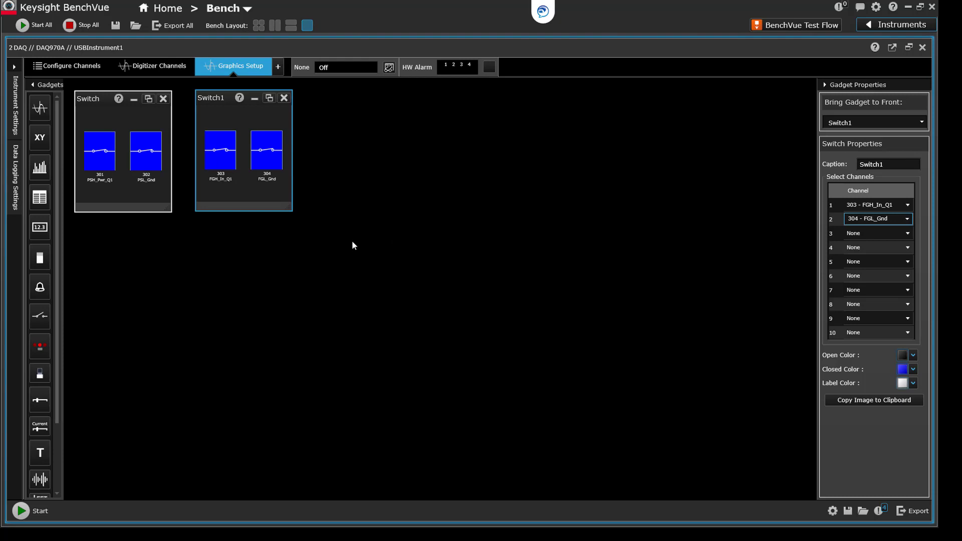
Step: Add an enlarged Data Grid gadget clear of the switches and set its second row to 102-Vc (Vdc)
left_click(39, 199)
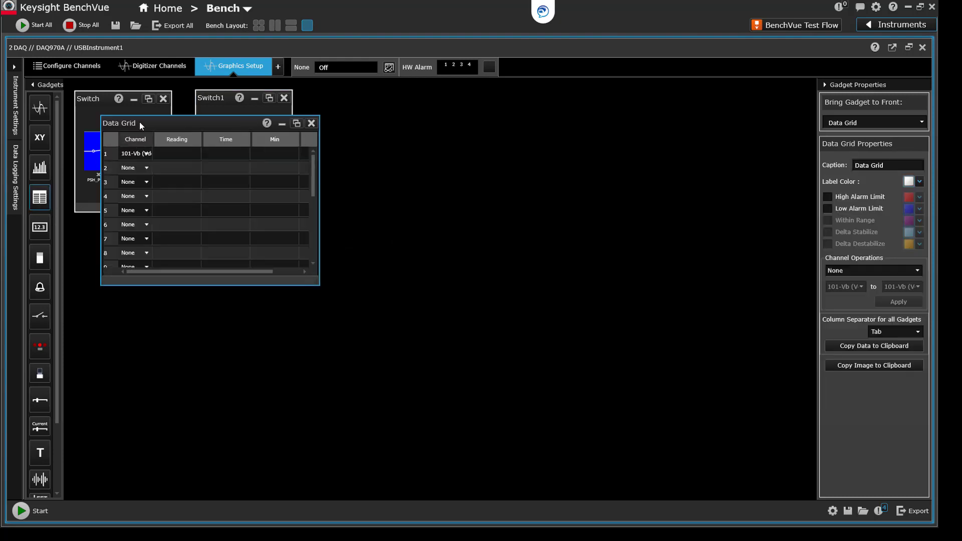
left_click_drag(152, 117, 384, 186)
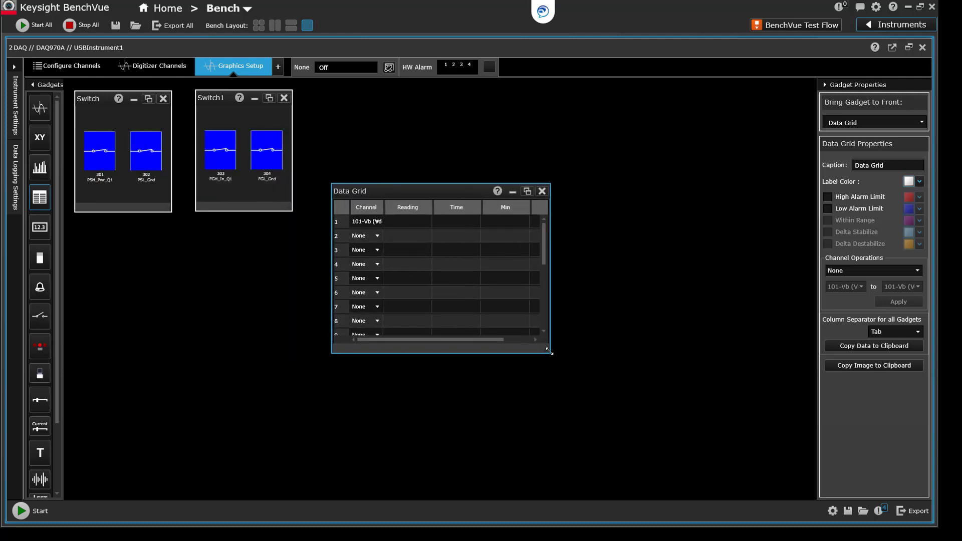
left_click_drag(549, 354, 772, 443)
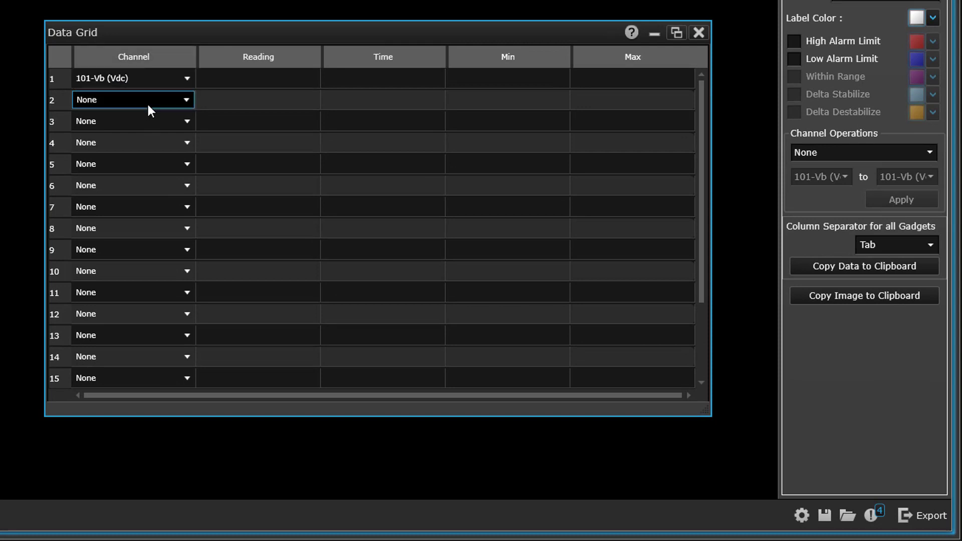
left_click(184, 99)
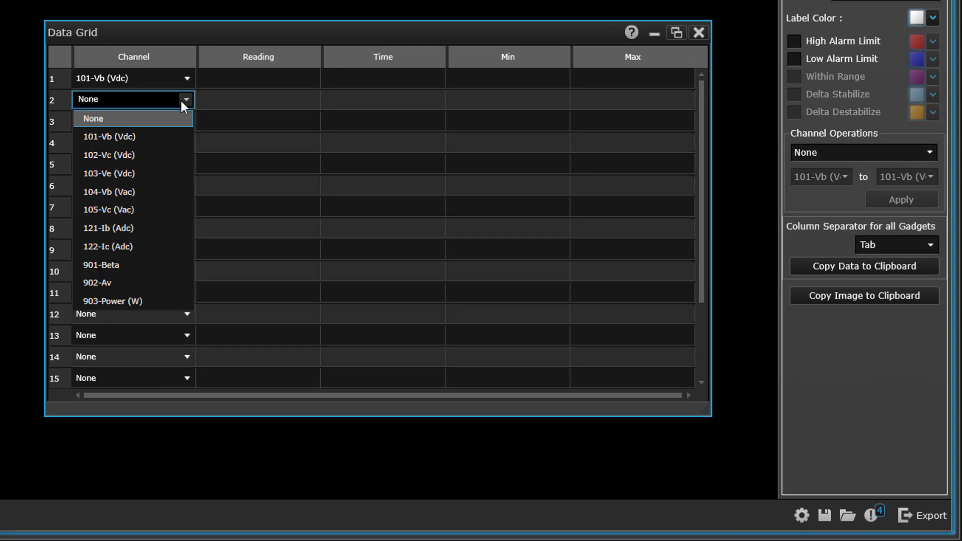
left_click(134, 155)
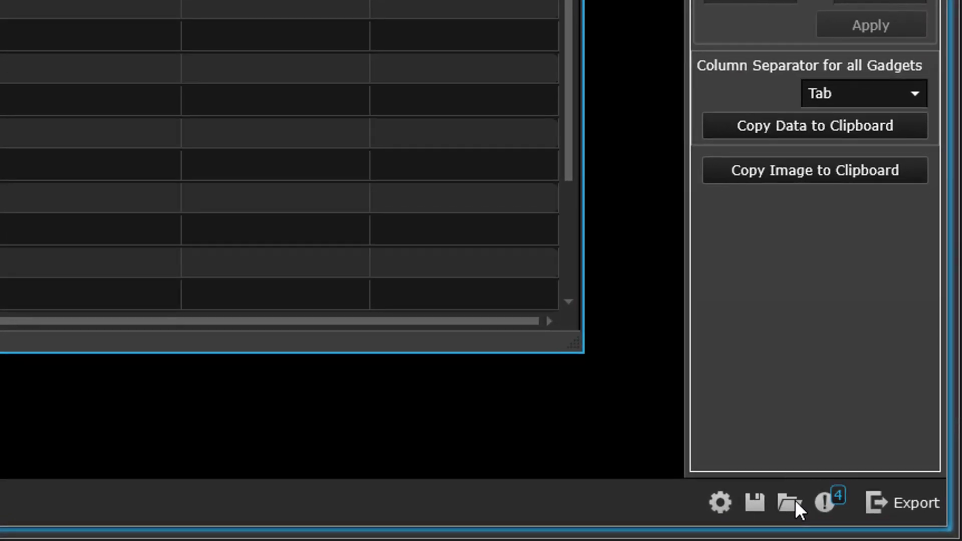
Step: Load the instrument state file DAQ970A Audio amp setup_1.state and review the configured channels
left_click(795, 500)
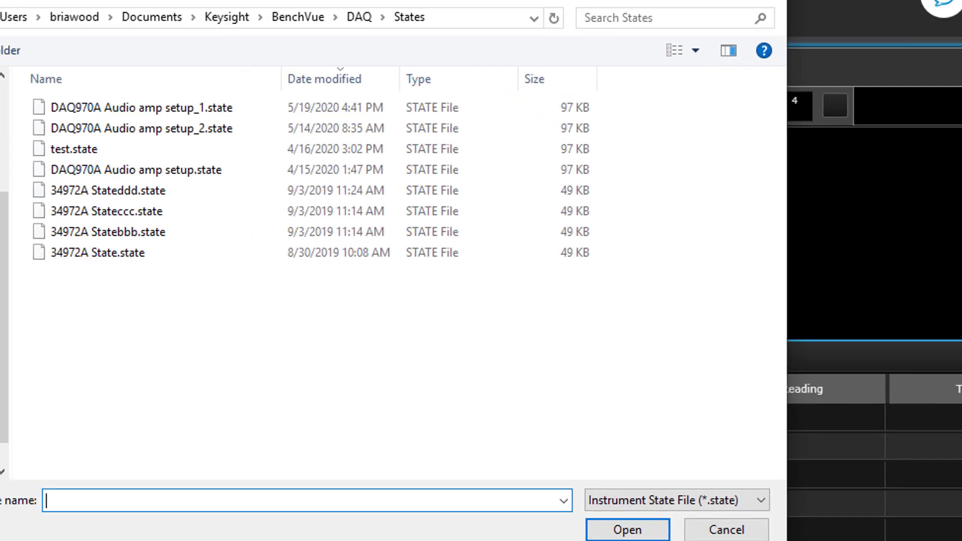
double_click(155, 107)
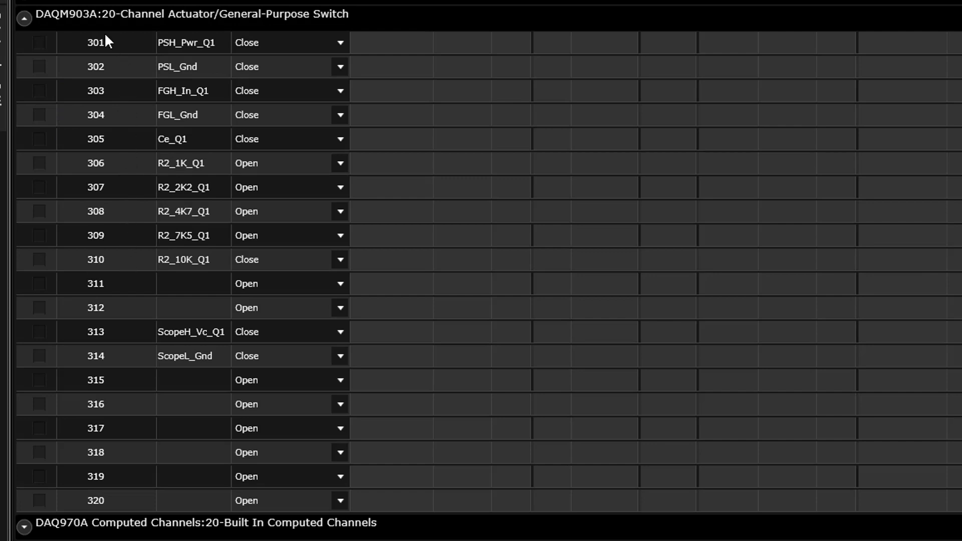
scroll(34, 1, "up", 10)
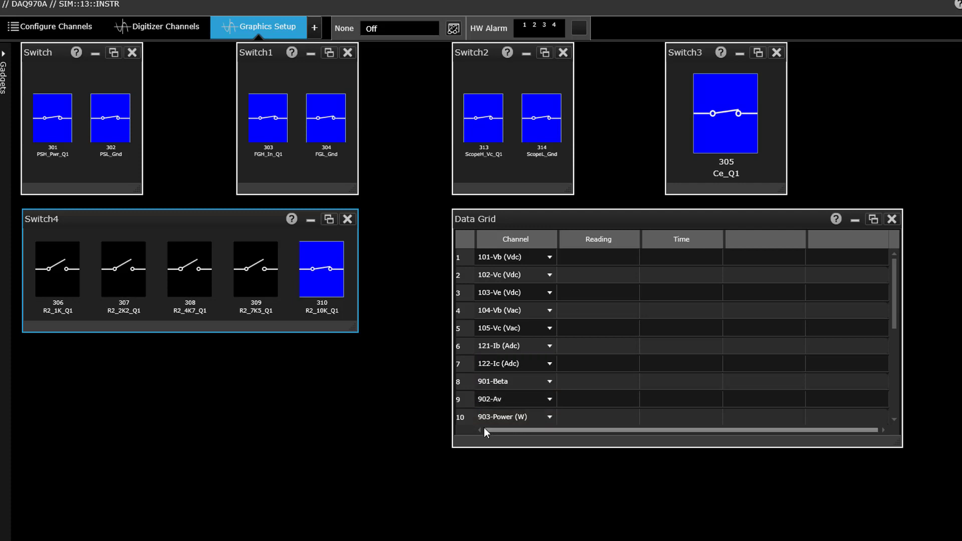
Step: In the channel configuration, overwrite computed channel 901's name with placeholder x characters and restore it to Beta
left_click(72, 28)
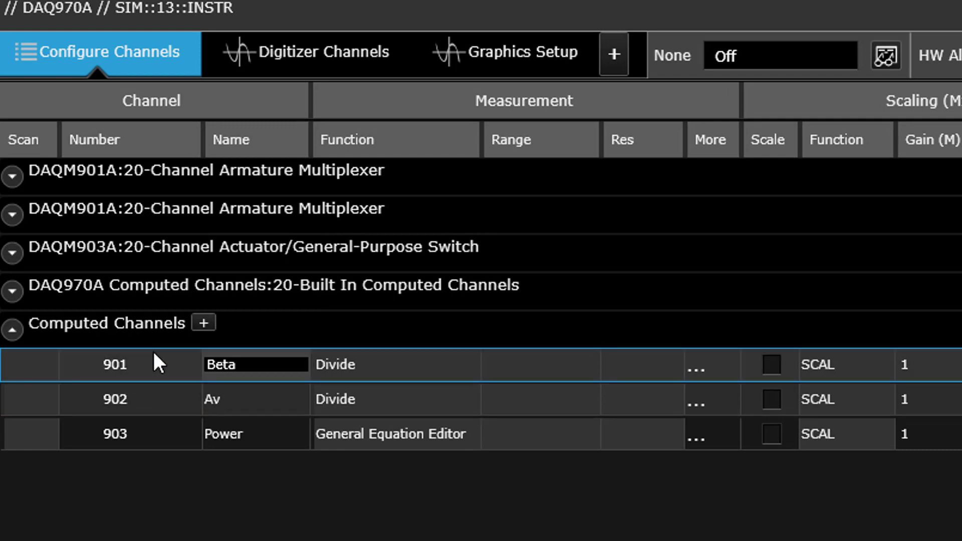
left_click(244, 361)
left_click_drag(243, 357, 173, 366)
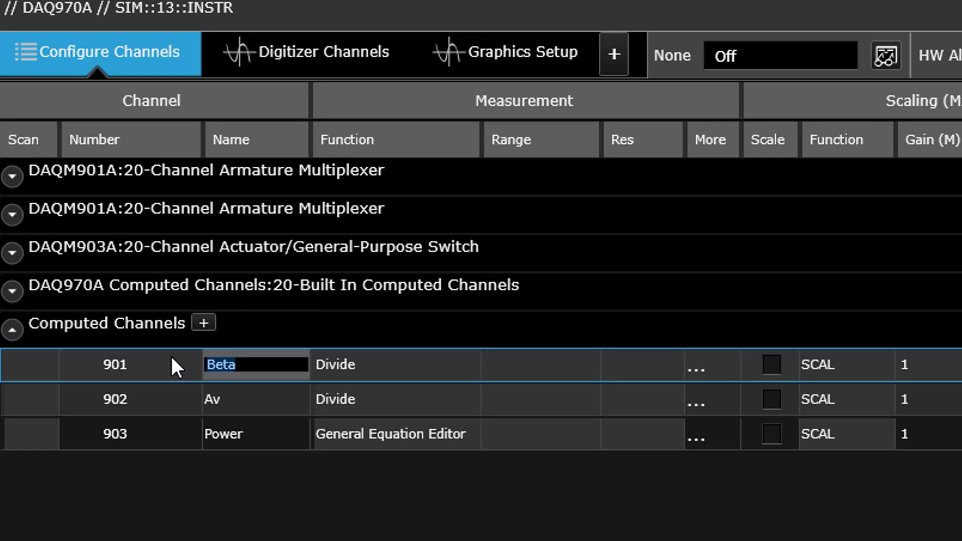
type("xxxxxxx")
key("BackSpace")
key("BackSpace")
key("BackSpace")
key("BackSpace")
key("BackSpace")
key("BackSpace")
key("BackSpace")
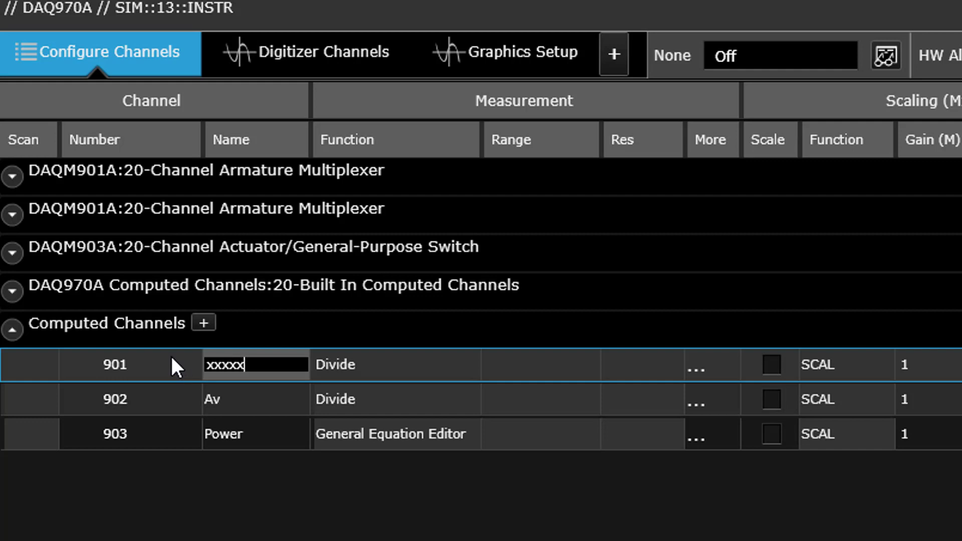
type("Beta")
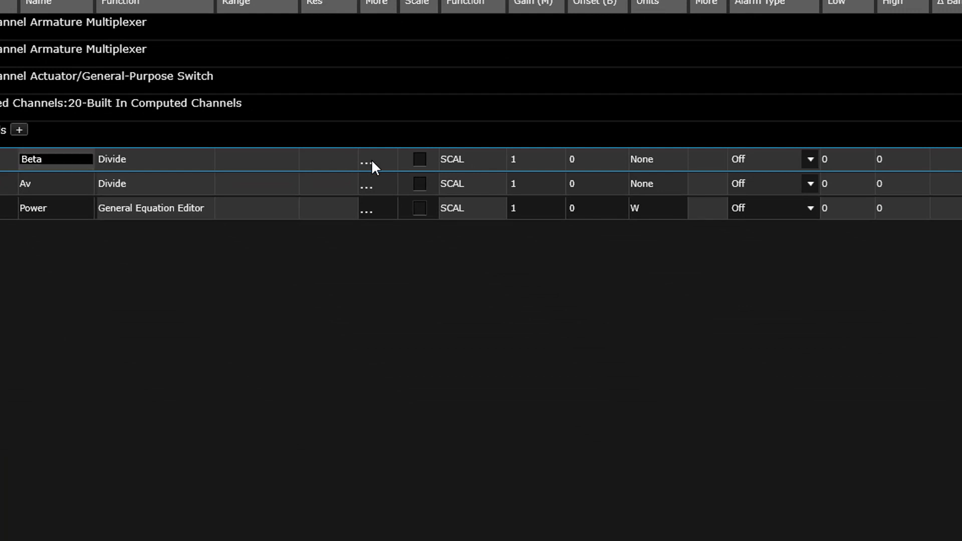
Step: Review the computation settings of the Beta and Av channels, keeping None as Beta's display units
left_click(372, 162)
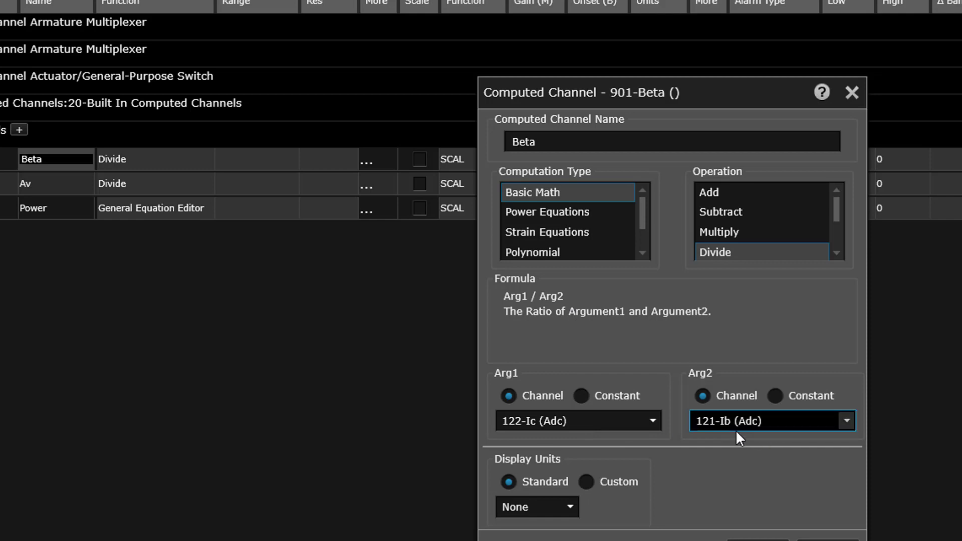
left_click(570, 507)
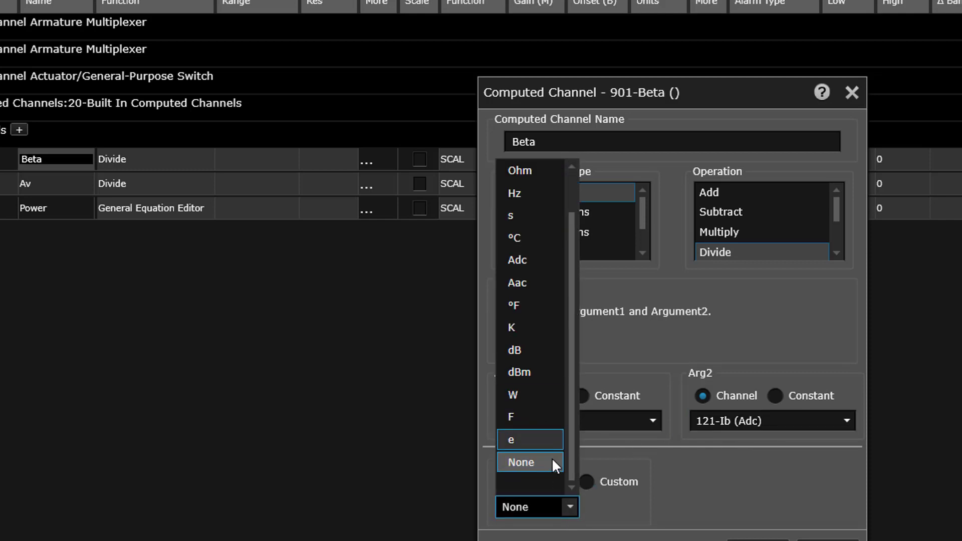
left_click(546, 463)
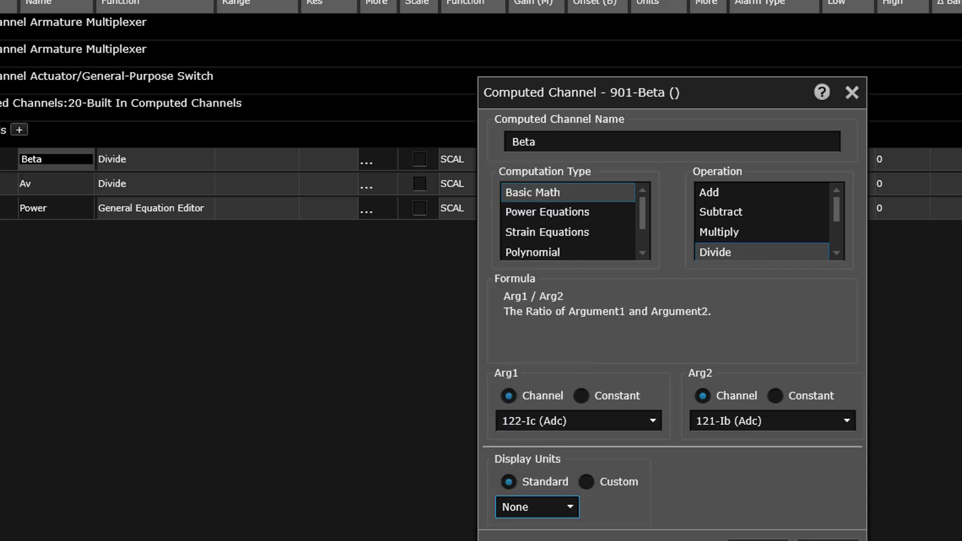
left_click(758, 540)
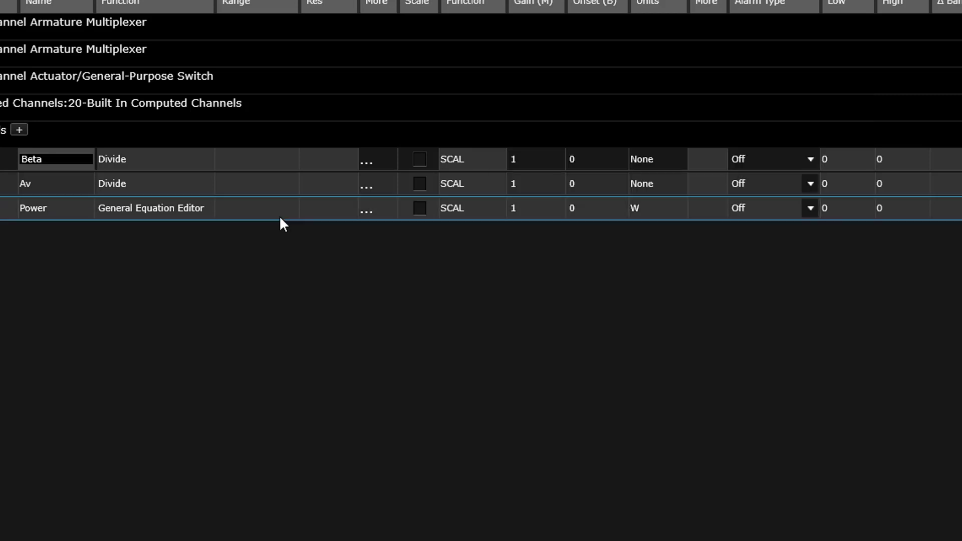
left_click(368, 187)
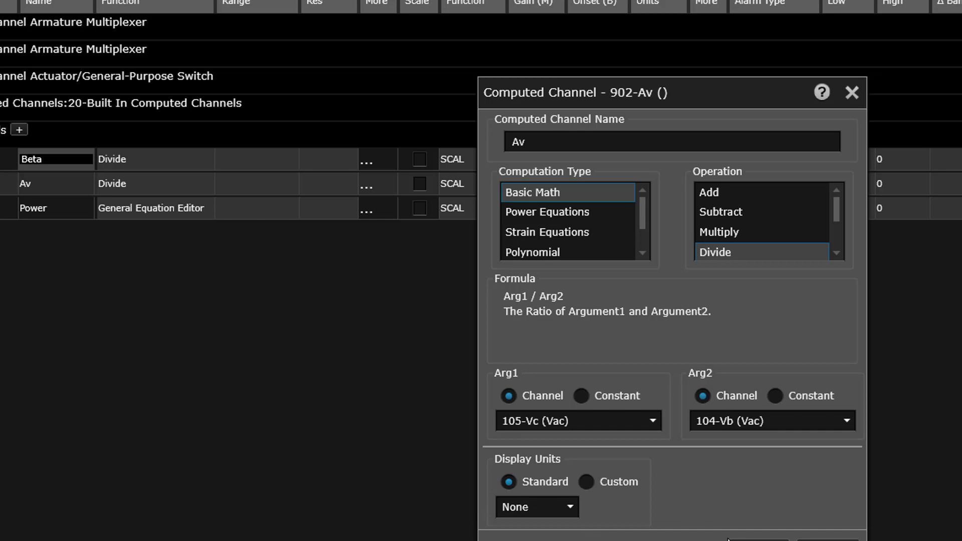
left_click(758, 540)
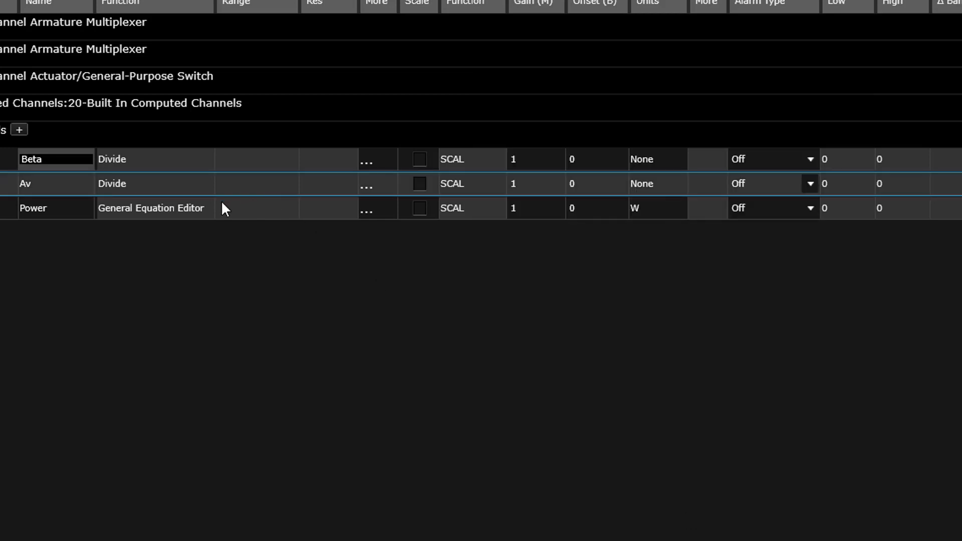
Step: Examine the Power computed channel's general equation and the channels selectable for it, leaving the formula as it is
left_click(366, 210)
left_click_drag(640, 206, 642, 225)
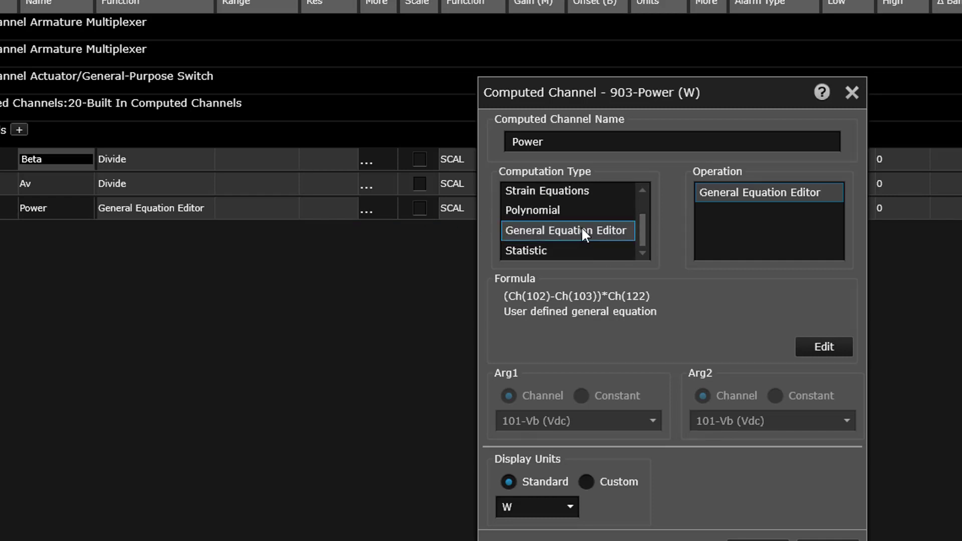
left_click(829, 346)
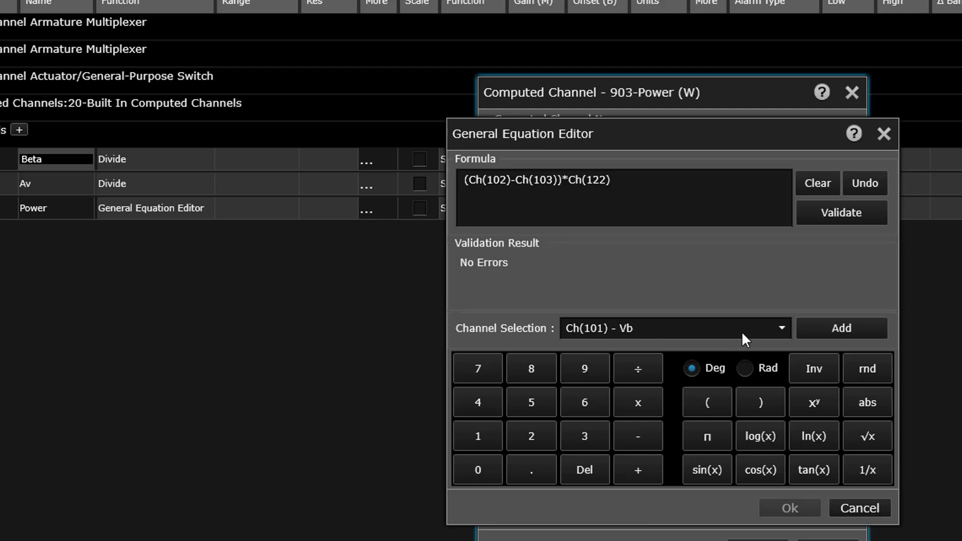
left_click(783, 330)
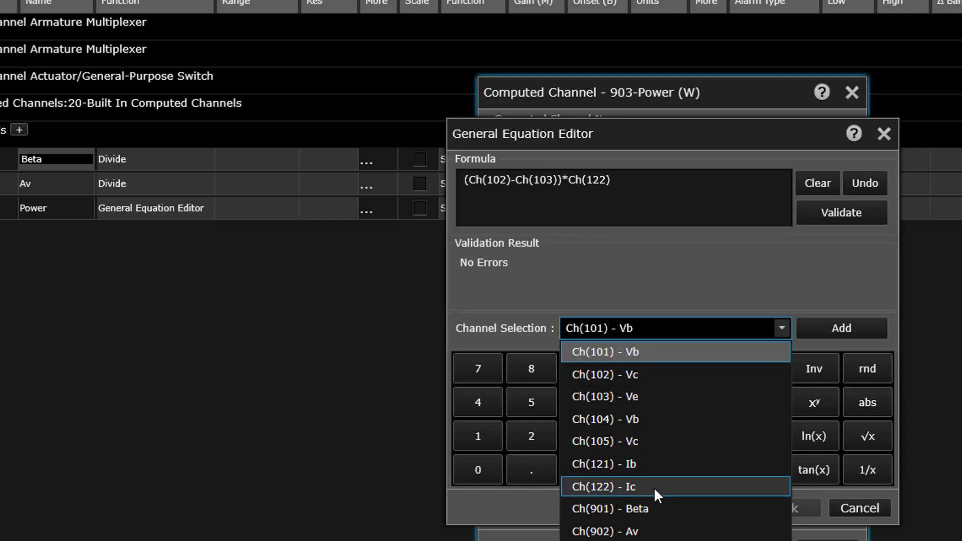
left_click(627, 263)
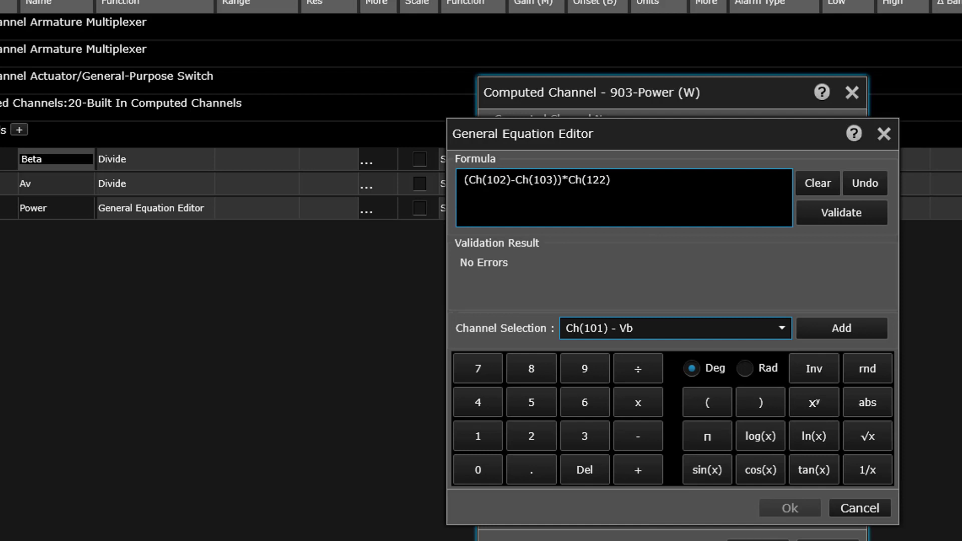
left_click(862, 506)
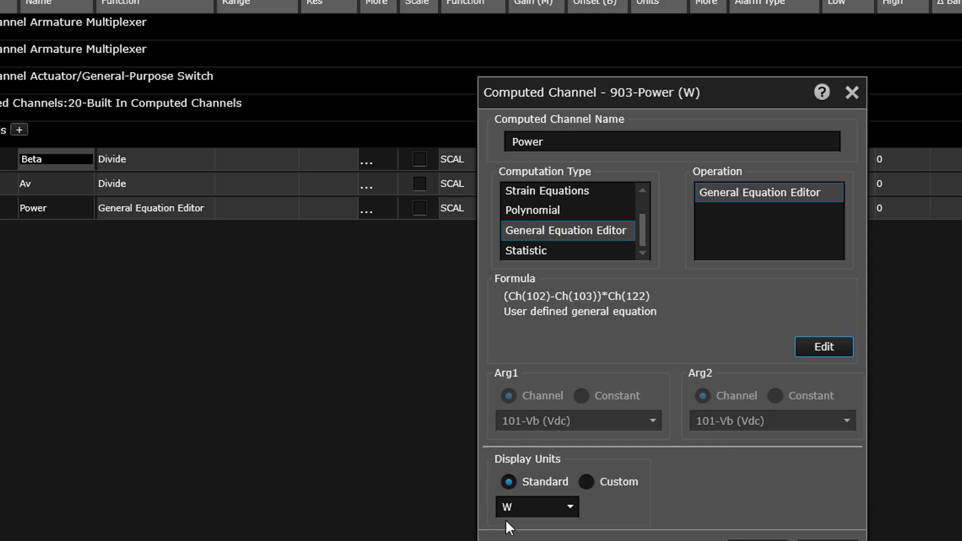
left_click(758, 538)
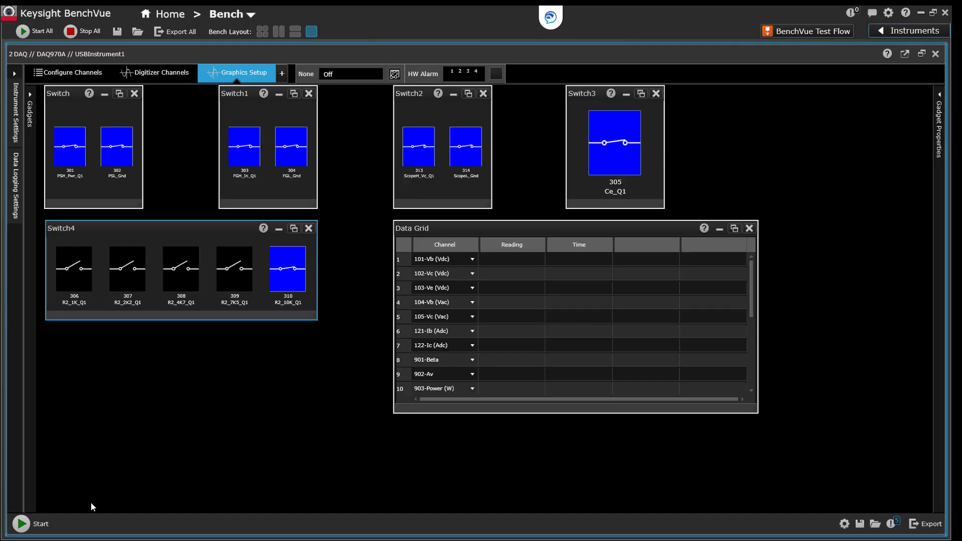
Step: Start the measurement scan and examine the voltage and gain readings in the Data Grid
left_click(20, 525)
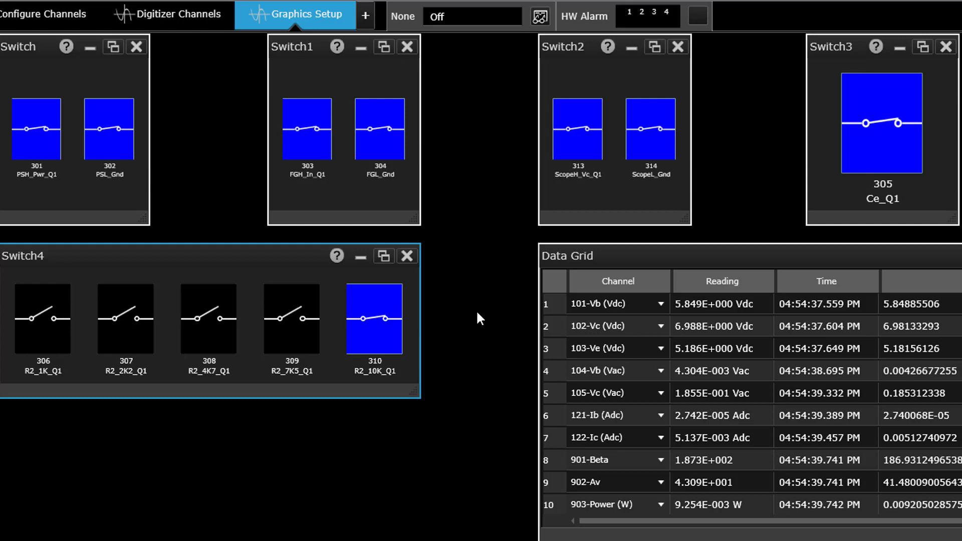
left_click(622, 307)
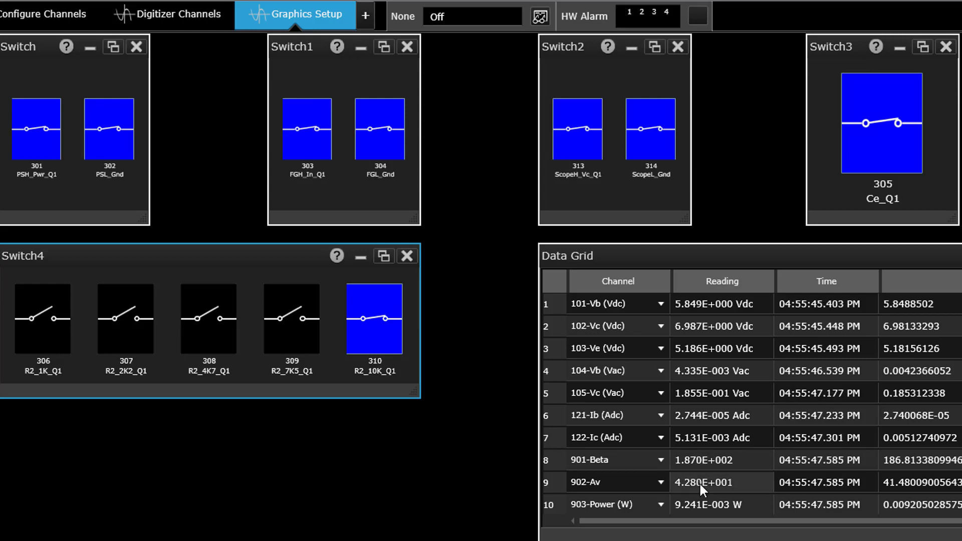
left_click(625, 486)
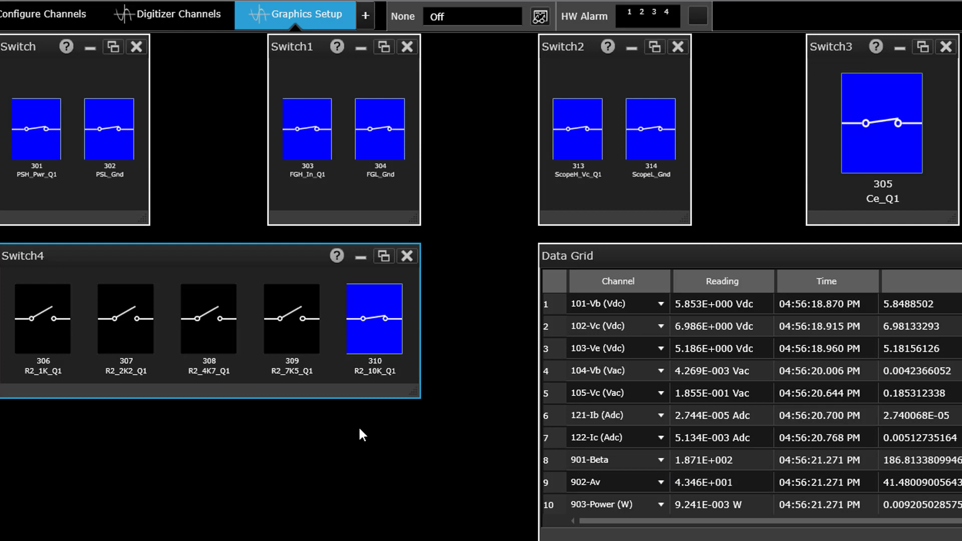
Step: Close switch 308 (R2_4K7_Q1) in the Switch4 gadget
left_click(210, 332)
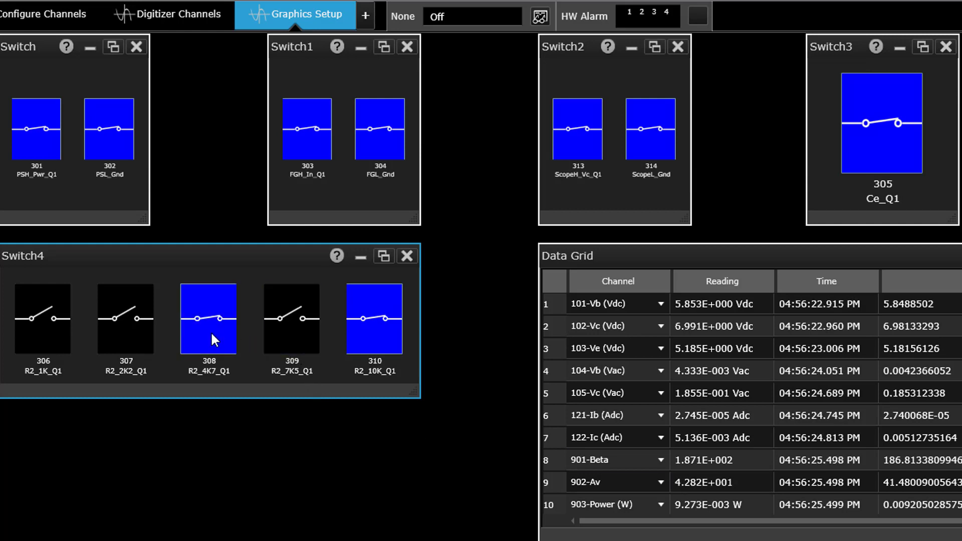
Step: Open switch 310 (R2_10K_Q1) in the Switch4 gadget and switch 305 (Ce_Q1) in the Switch3 gadget
left_click(376, 345)
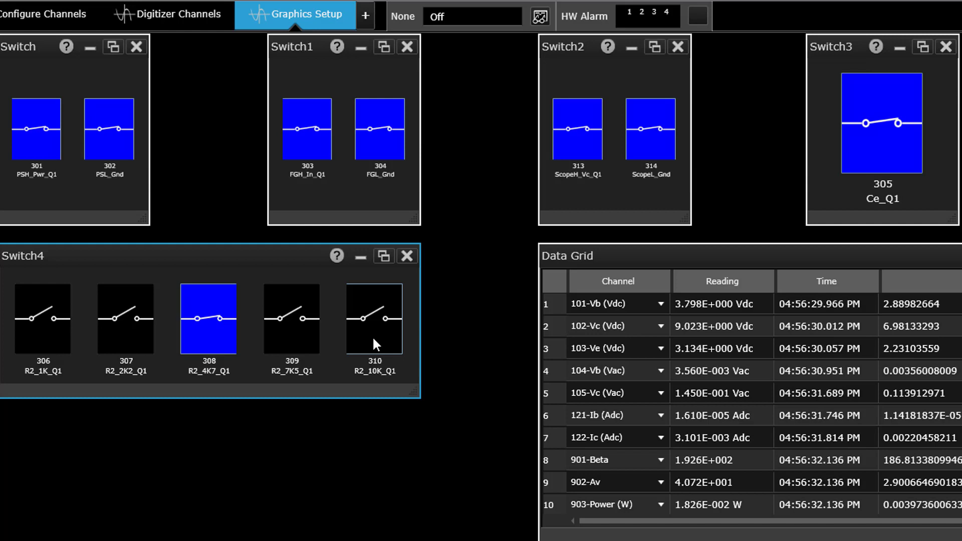
left_click(608, 354)
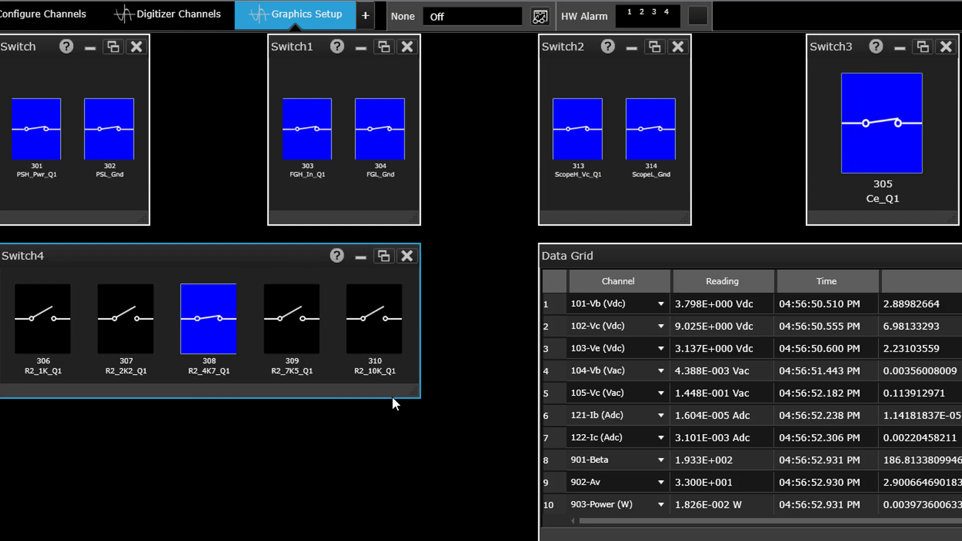
left_click(879, 148)
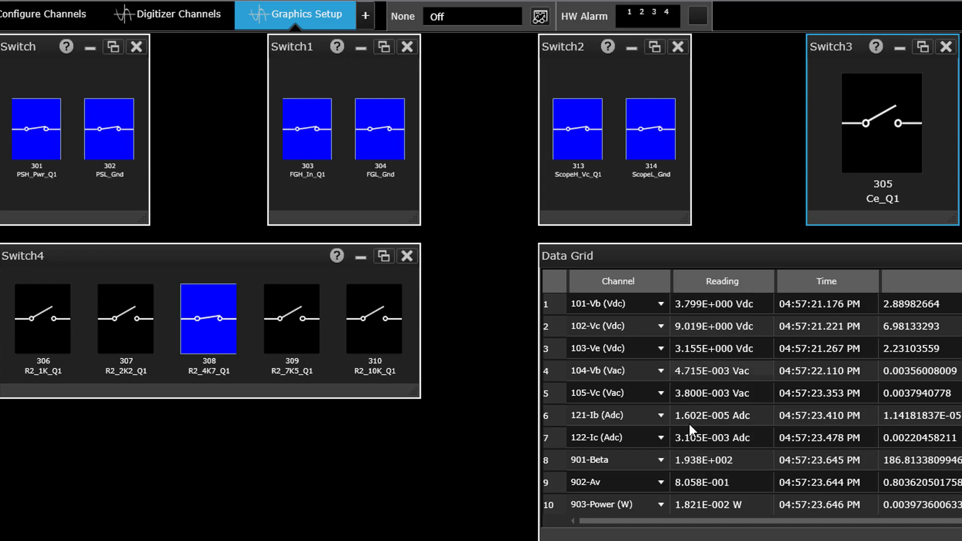
Step: Return to the 10K resistor by closing switch 310 and opening switch 308, and close switch 305 (Ce_Q1)
left_click(371, 326)
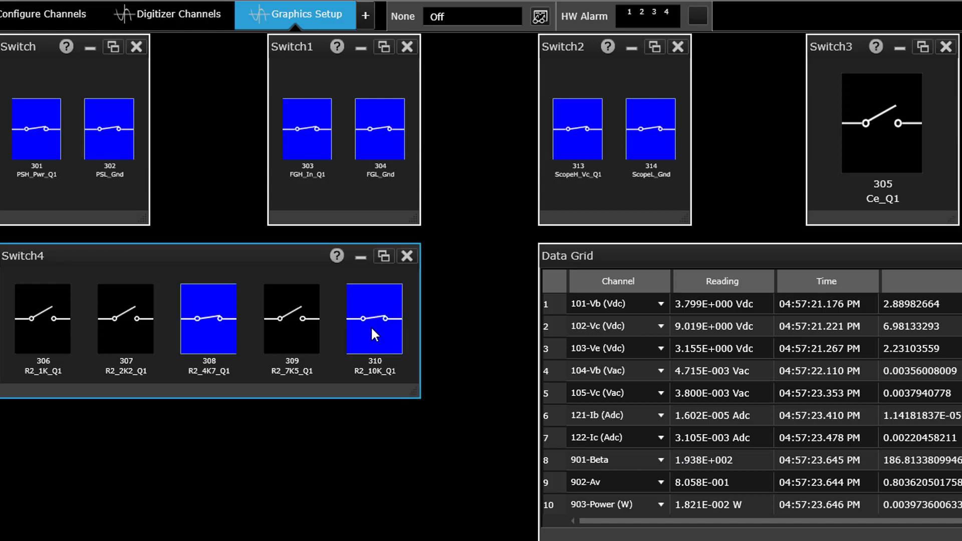
left_click(212, 335)
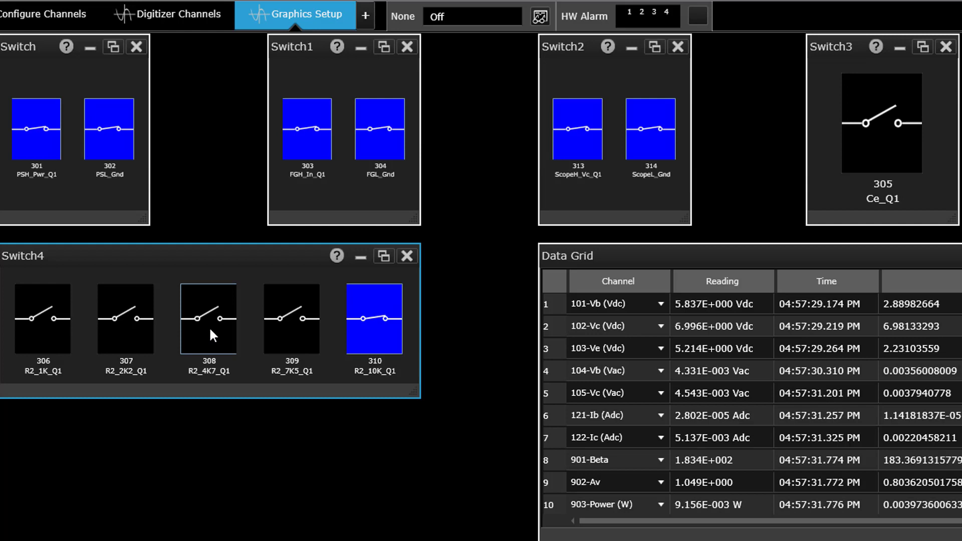
left_click(867, 154)
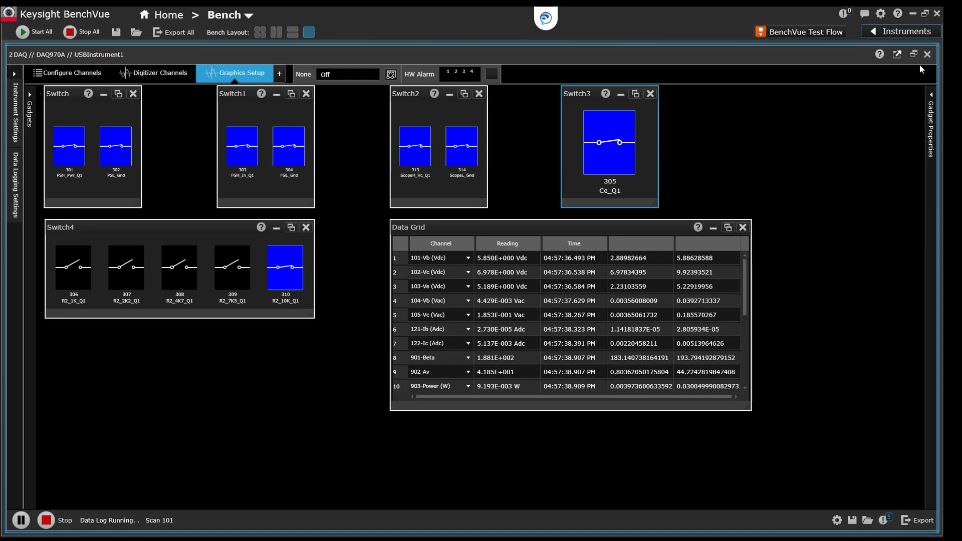
Step: Show all the bench instruments side by side, then enlarge the oscilloscope and capture its current screen
left_click(872, 33)
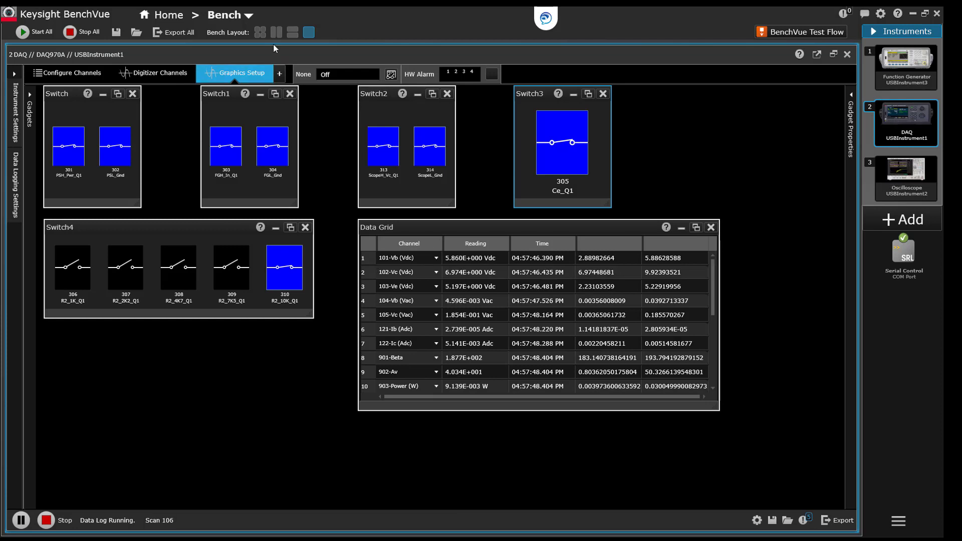
left_click(259, 32)
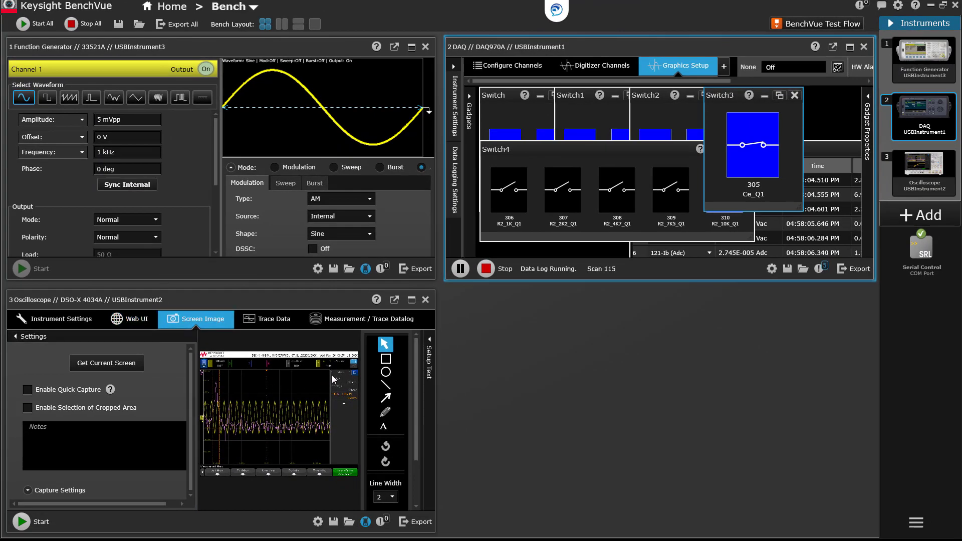
left_click(412, 300)
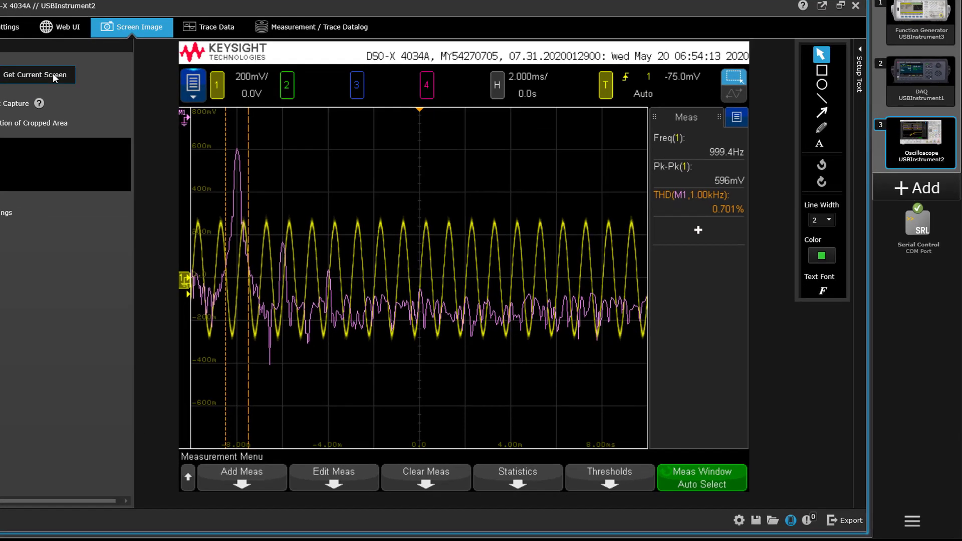
left_click(54, 75)
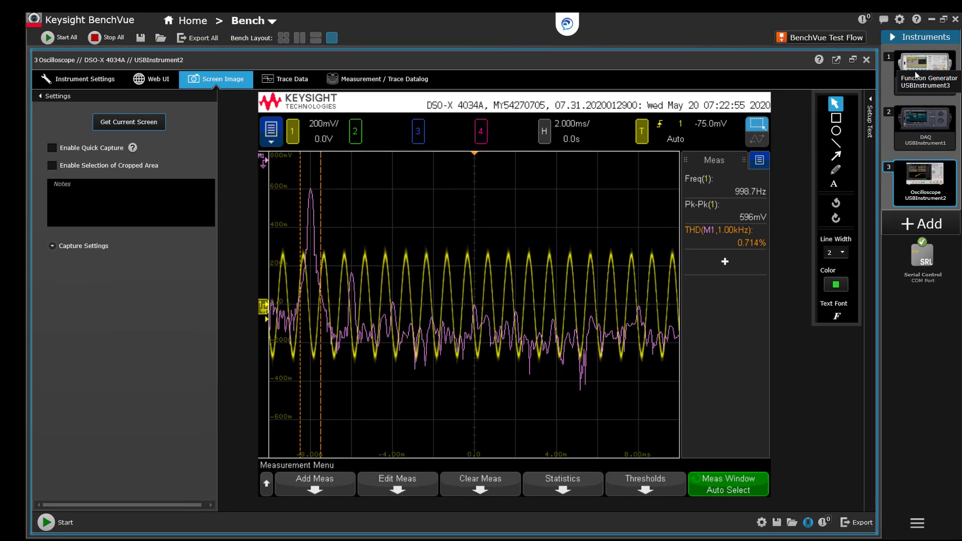
Step: Set the function generator's amplitude to 20 mVpp and capture the oscilloscope's current screen
left_click(917, 74)
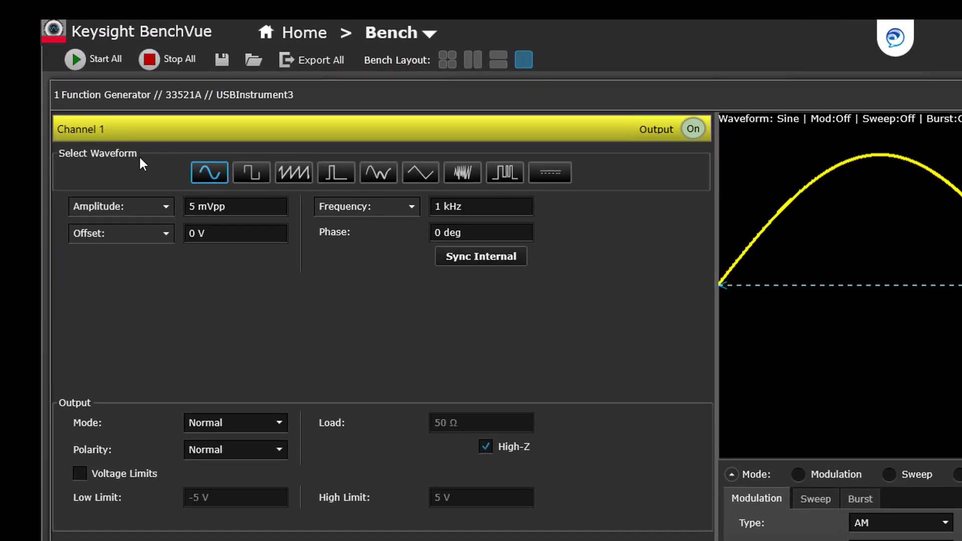
left_click(190, 207)
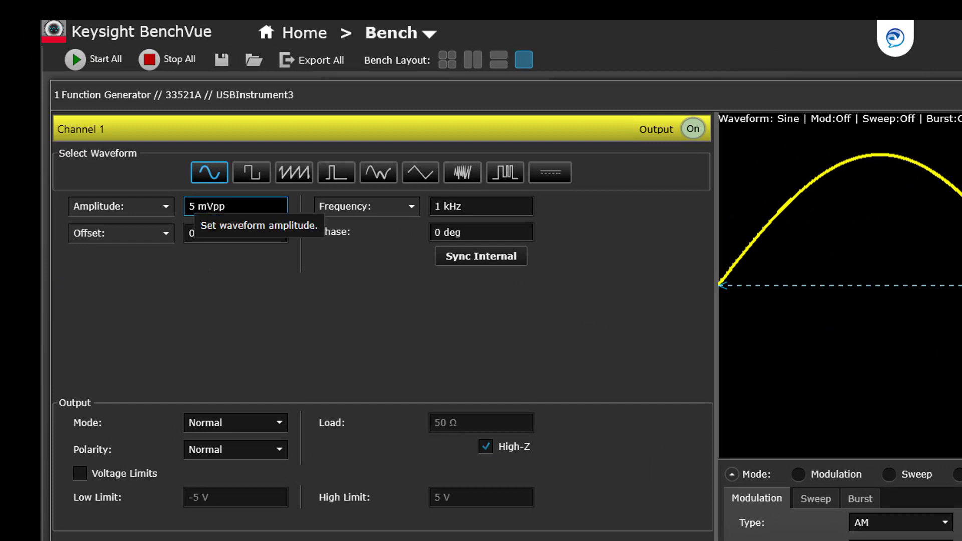
type("20")
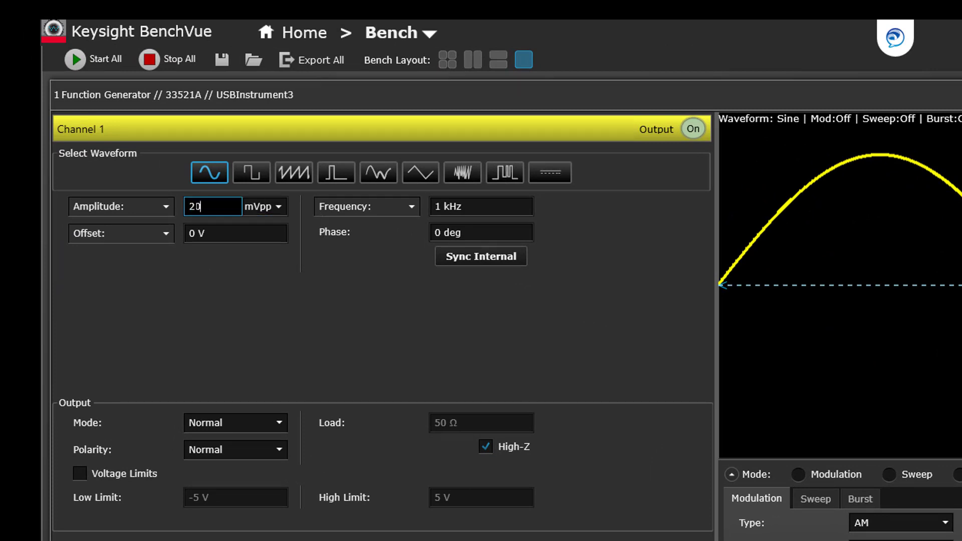
key("Return")
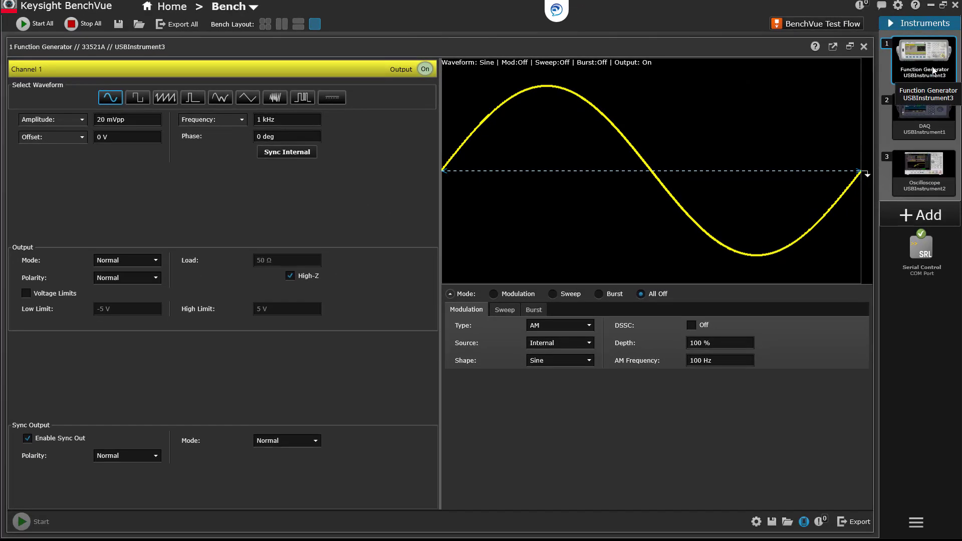
left_click(935, 175)
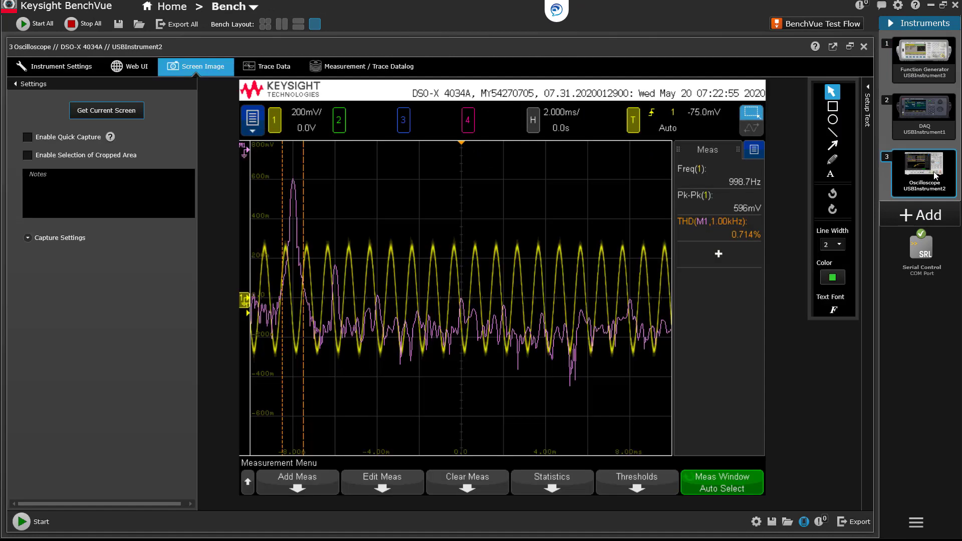
left_click(116, 115)
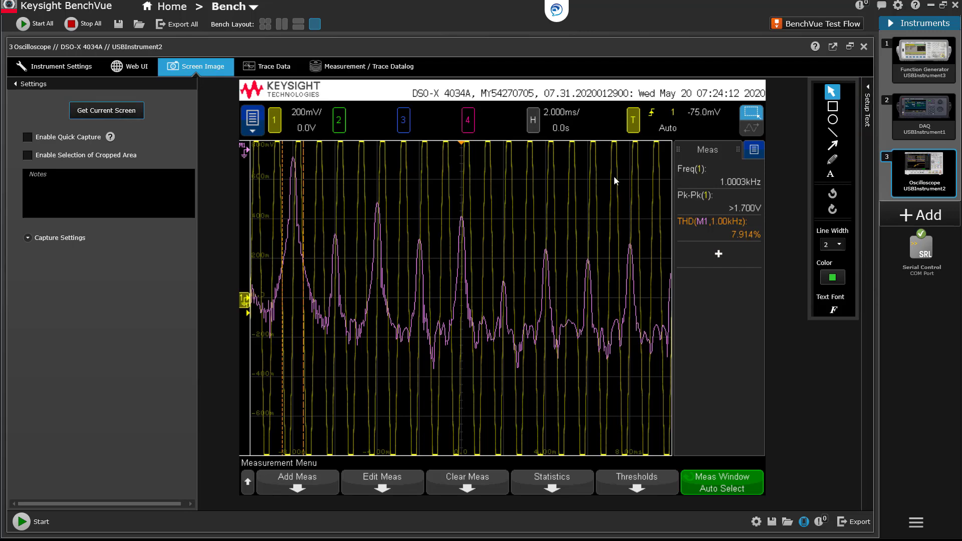
Step: Set the oscilloscope's channel 1 vertical scale to 500 mV per division and capture a new screen image
left_click(46, 70)
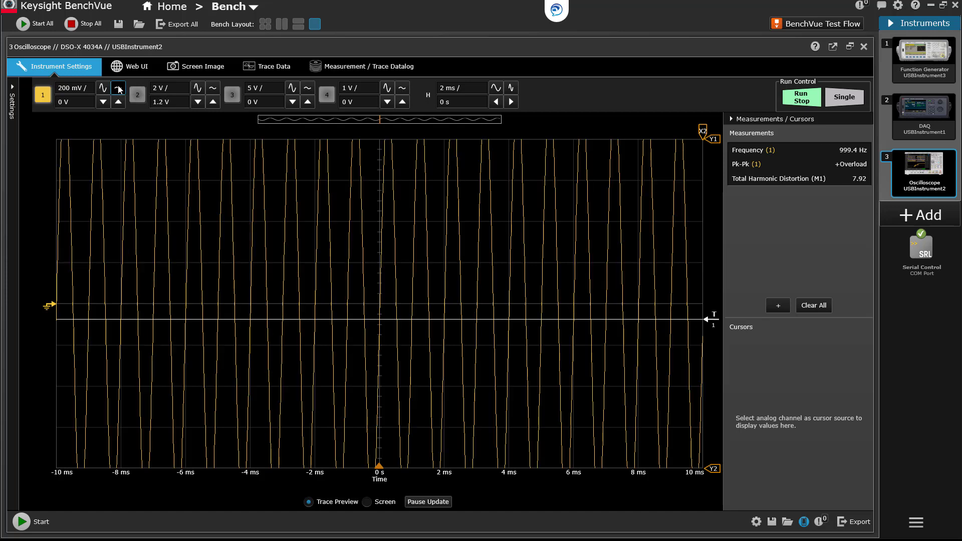
left_click(119, 89)
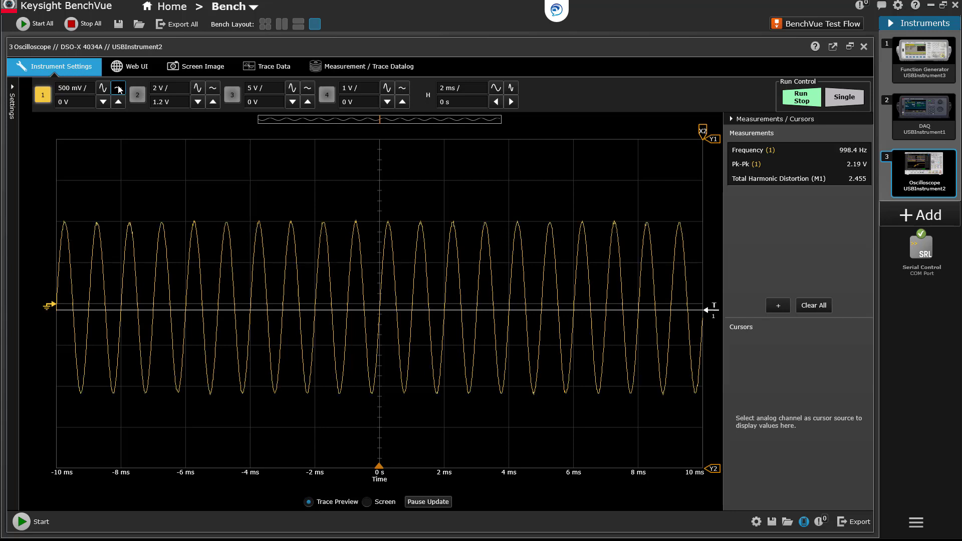
left_click(199, 69)
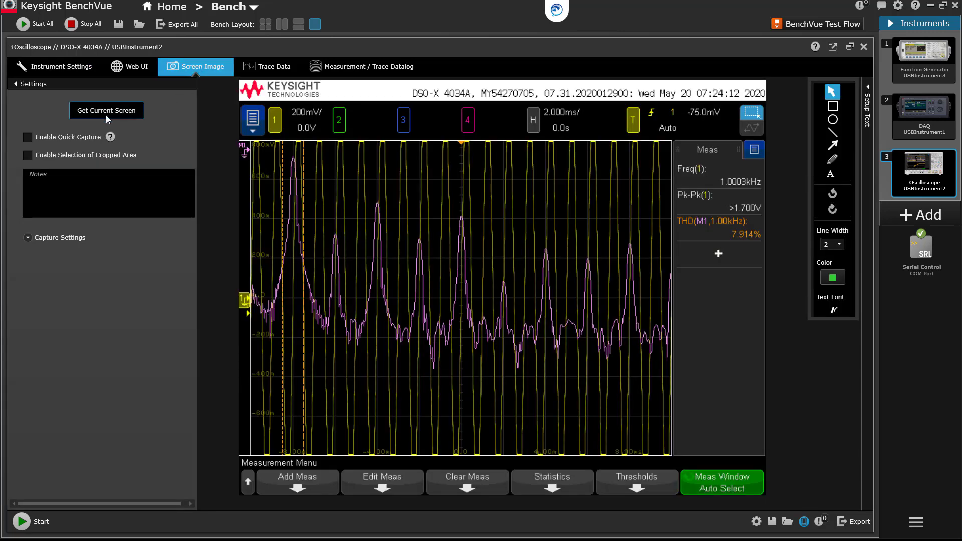
left_click(106, 115)
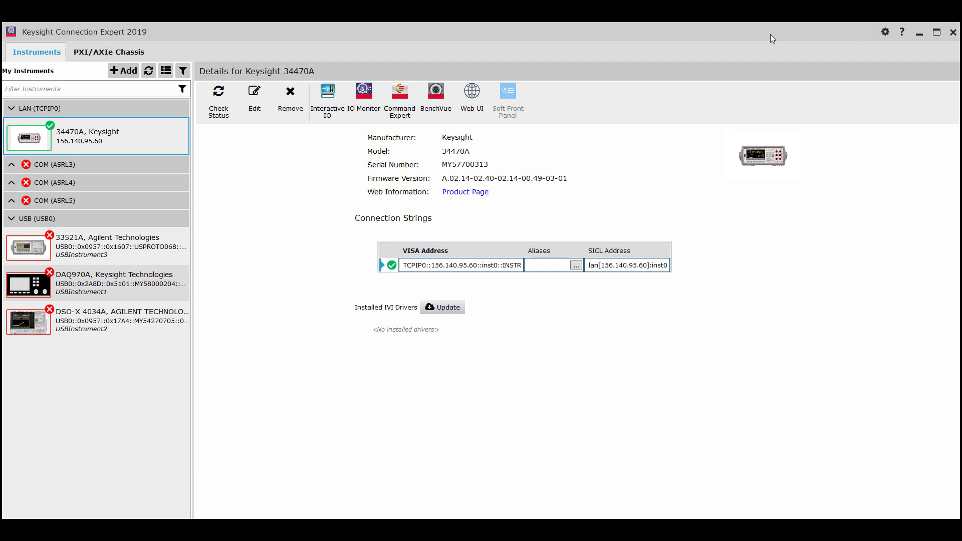
Step: In the settings of Keysight Connection Expert, enable the Remote IO Server with auto-start on machine startup left off
left_click(886, 31)
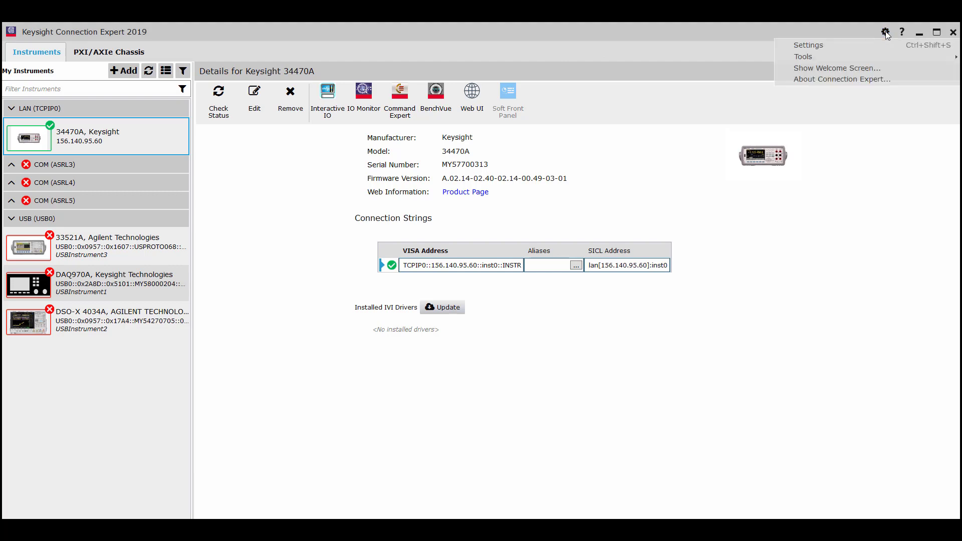
left_click(809, 45)
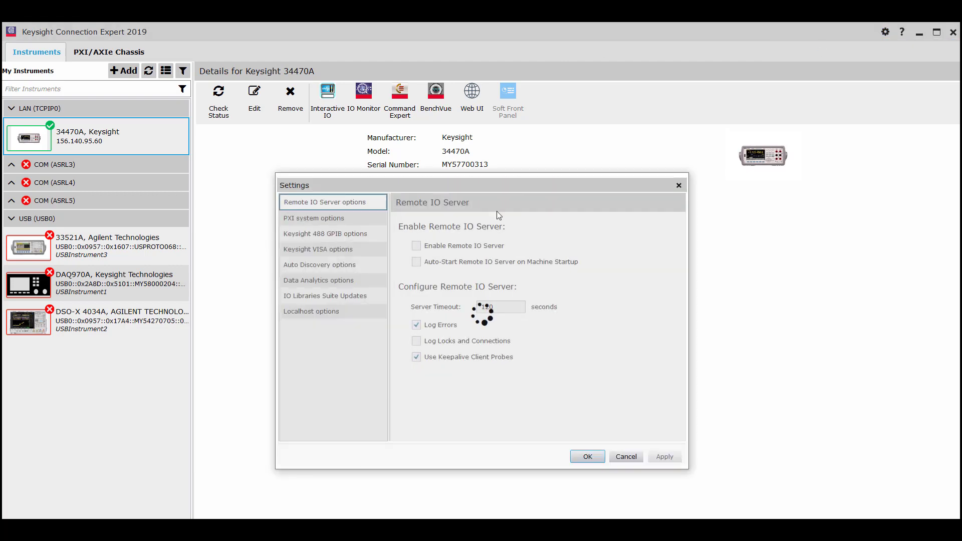
left_click(418, 247)
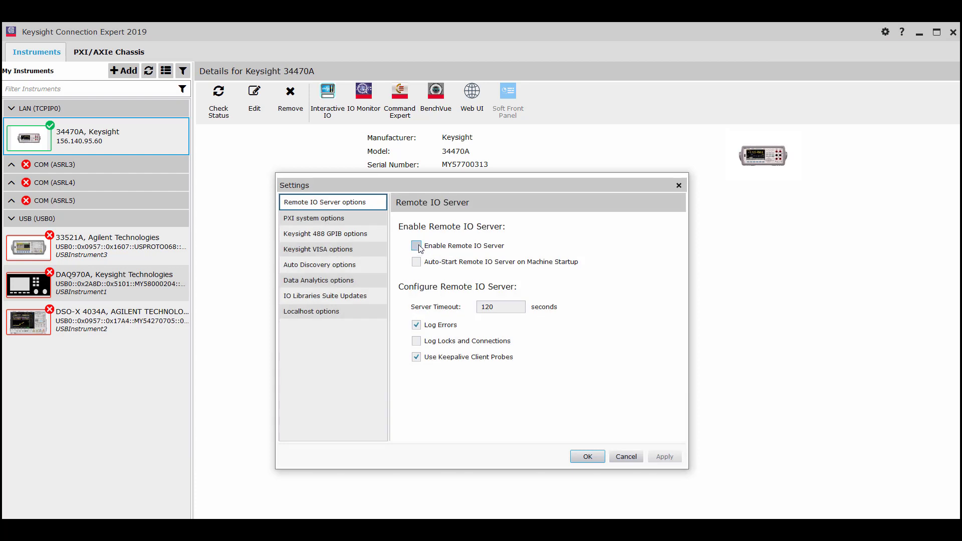
left_click(419, 264)
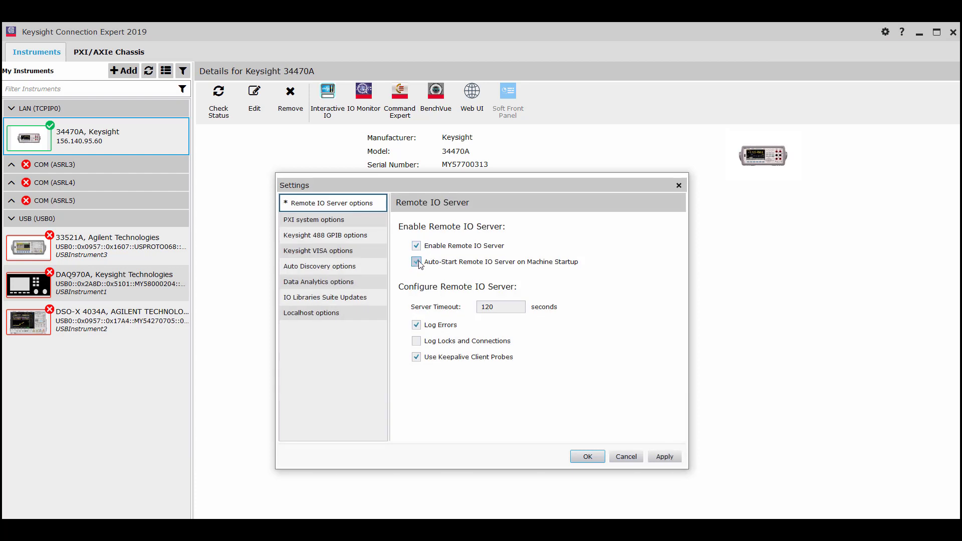
left_click(417, 263)
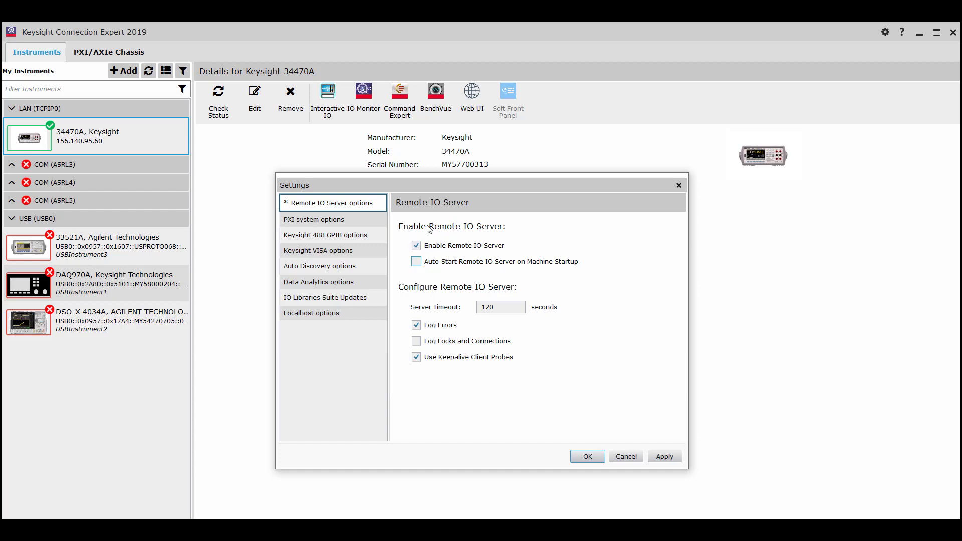